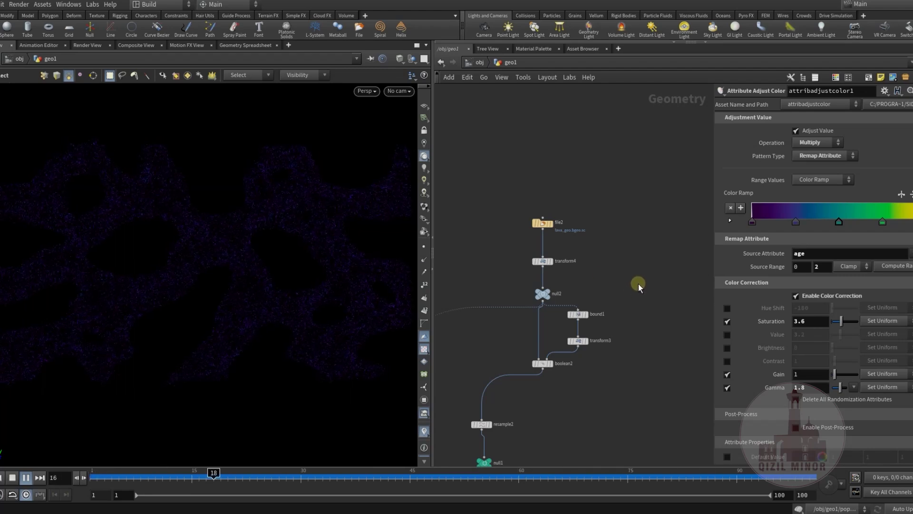
Stop the simulation playback and display the file2 node to examine the imported lava geometry from several angles
click(25, 478)
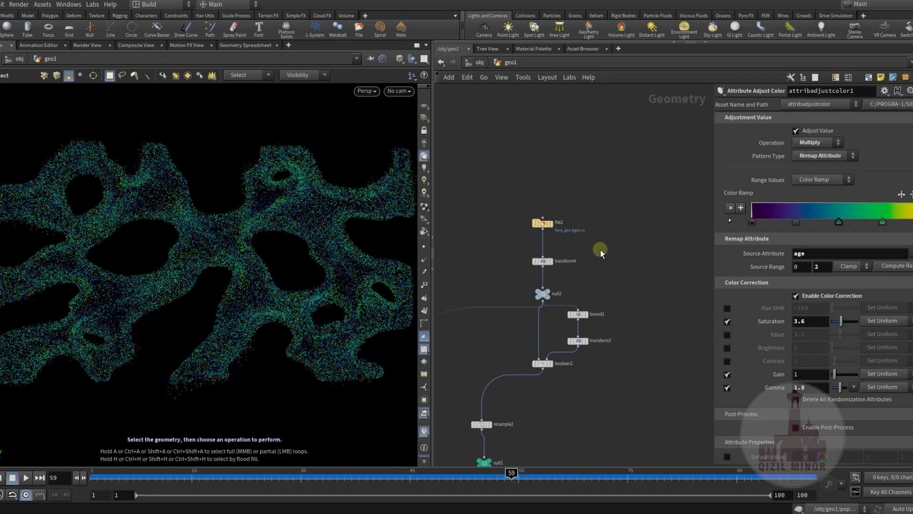
middle_drag(593, 249, 626, 275)
scroll(613, 269, up, 3)
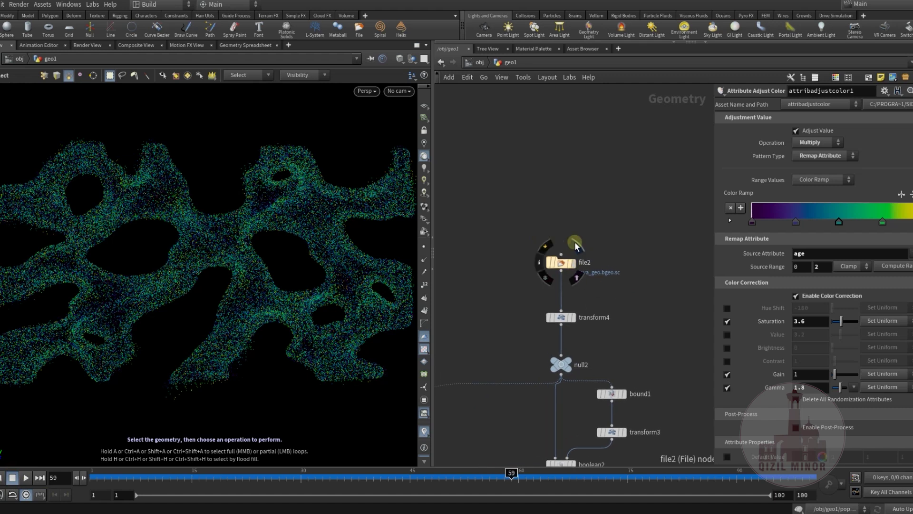
click(576, 243)
click(563, 268)
key(Escape)
key(g)
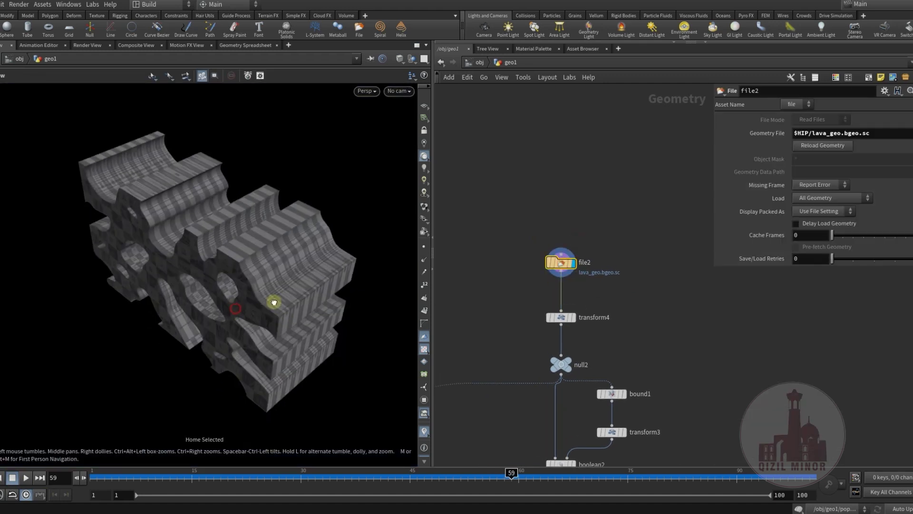
drag(284, 276, 243, 241)
key(s)
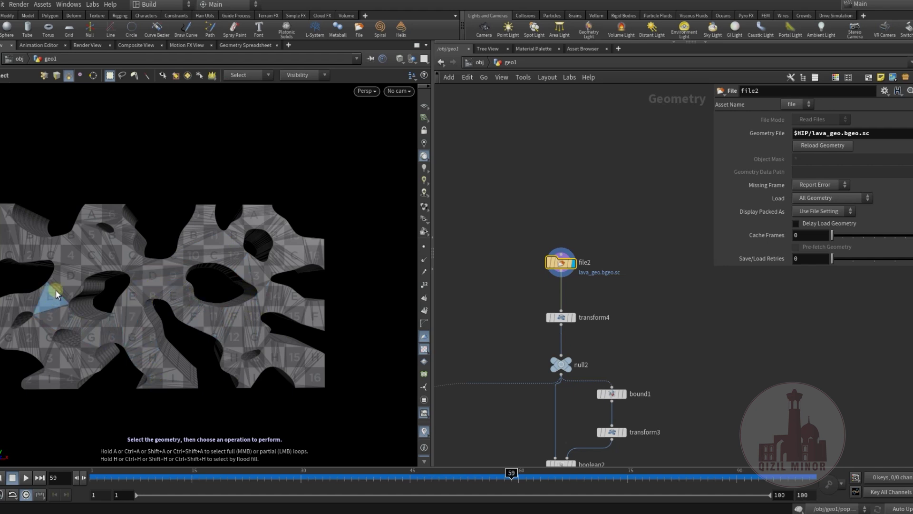
alt+drag(152, 284, 109, 303)
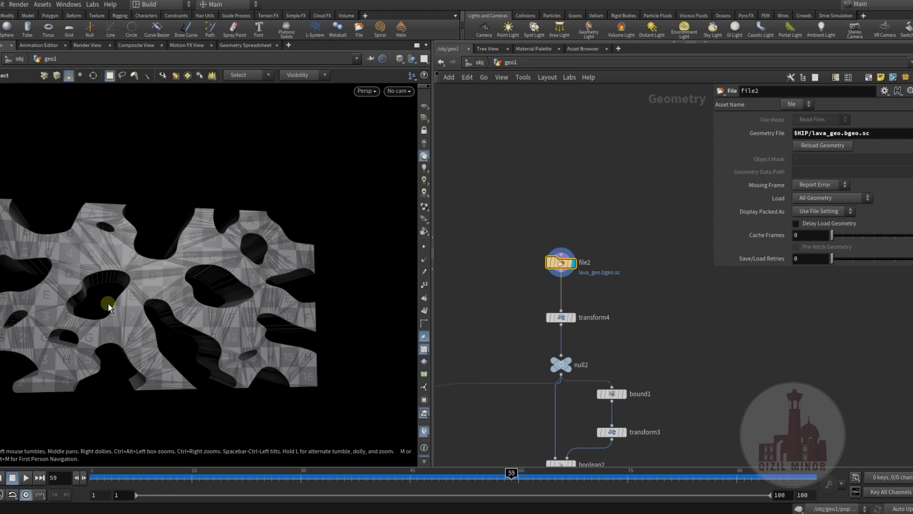
mouse_move(210, 299)
alt+mouse_down()
mouse_move(210, 288)
mouse_move(210, 316)
mouse_move(198, 294)
mouse_move(149, 320)
mouse_move(155, 340)
mouse_move(200, 351)
mouse_move(215, 338)
mouse_move(211, 312)
alt+mouse_up()
key(s)
key(Escape)
Display the transform4 node and inspect its scaled geometry and transform parameters
middle_drag(594, 332, 580, 244)
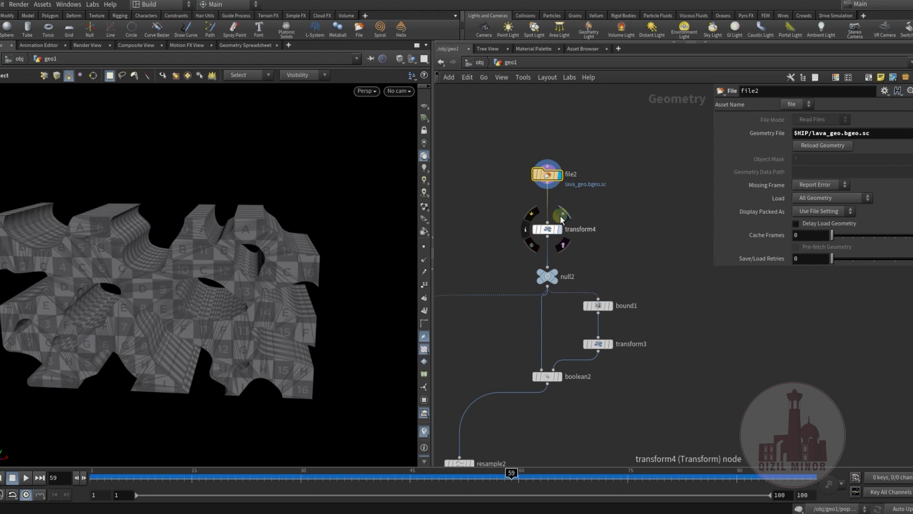
click(560, 230)
click(547, 231)
key(Escape)
key(h)
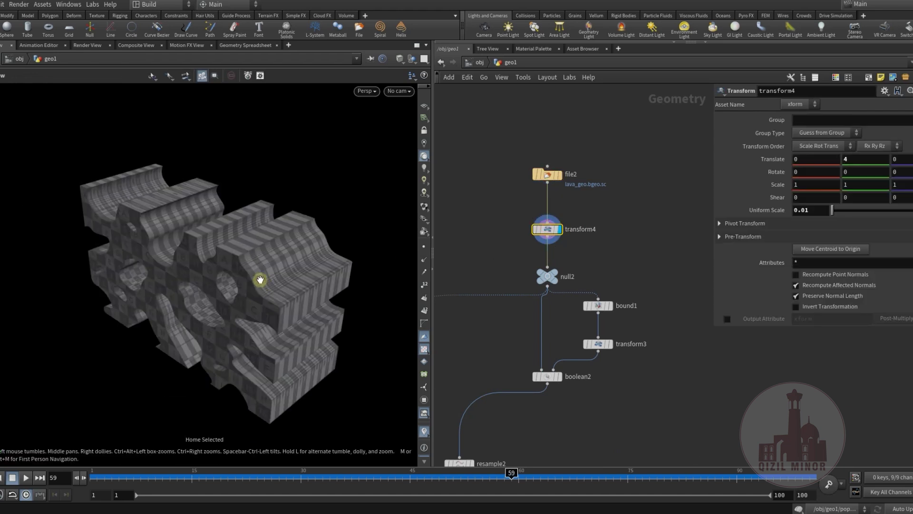
key(s)
key(Escape)
drag(285, 224, 267, 264)
Display the boolean2 node and examine the seam outlines it produces along with its parameters
middle_drag(576, 332, 583, 277)
click(568, 321)
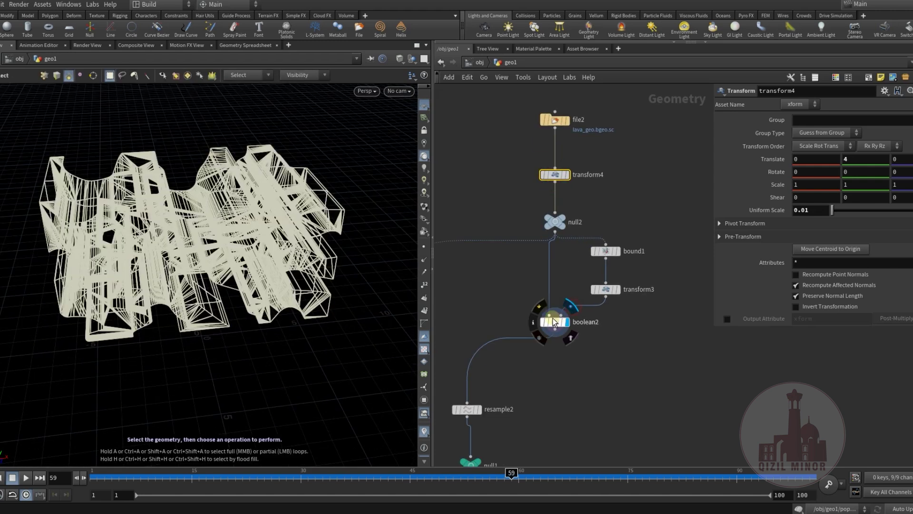
click(556, 322)
alt+drag(248, 234, 196, 238)
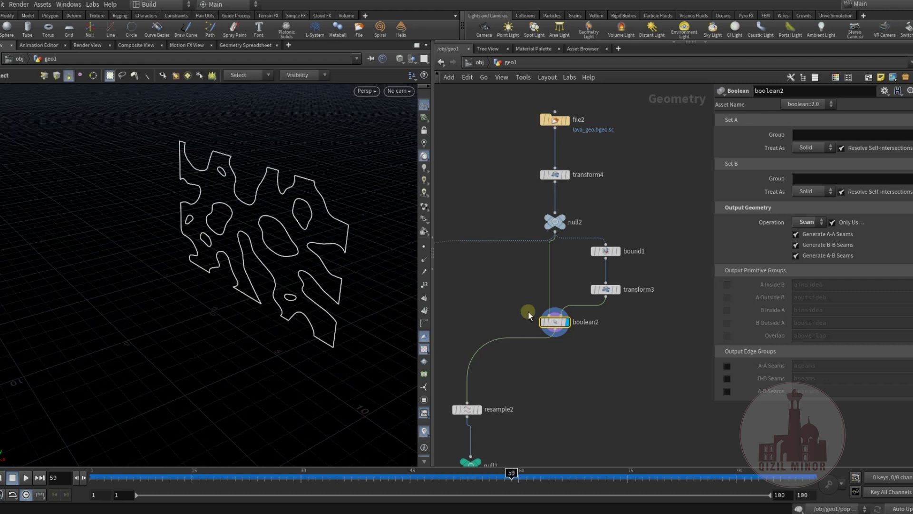
key(Escape)
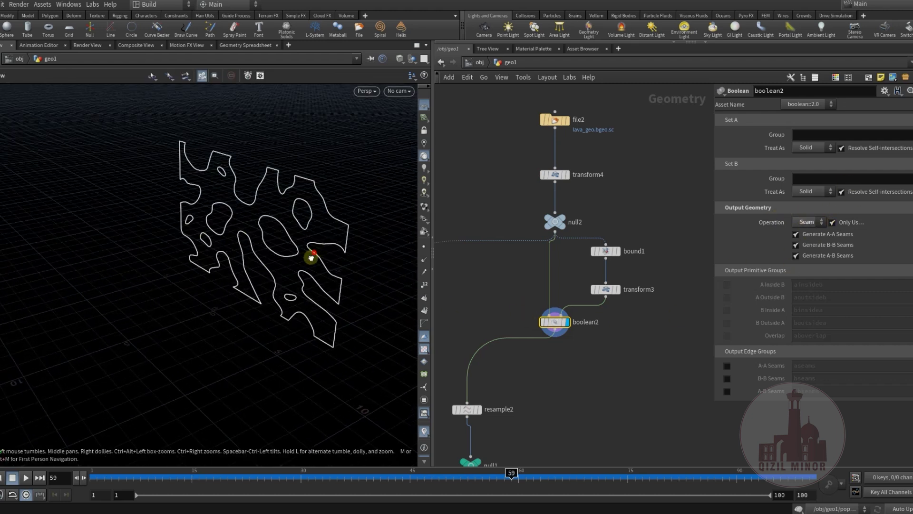
drag(312, 255, 267, 264)
key(s)
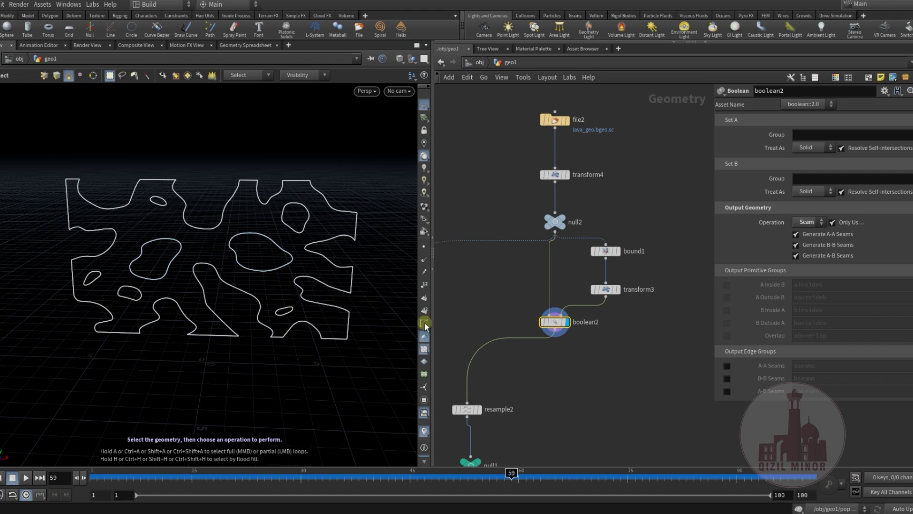
Display the resample2 result and the null1 node below it, with null1 selected
middle_drag(528, 423, 600, 312)
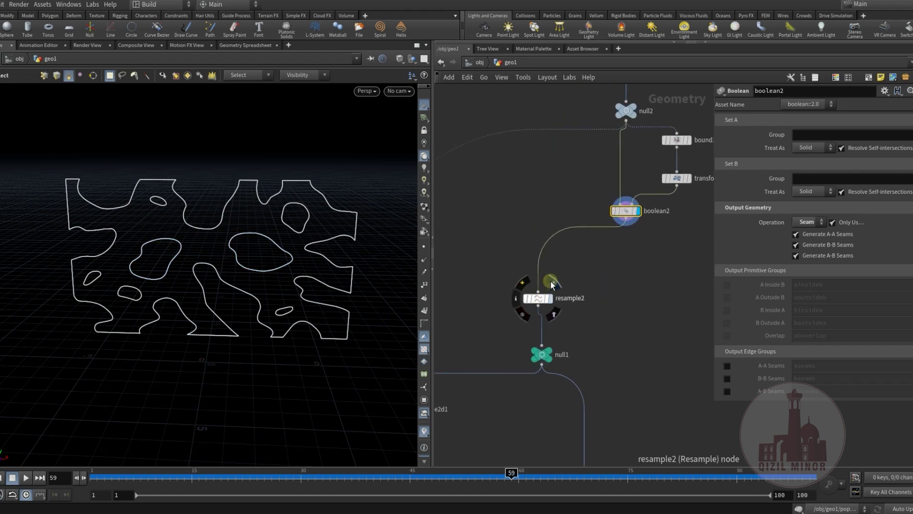
click(551, 284)
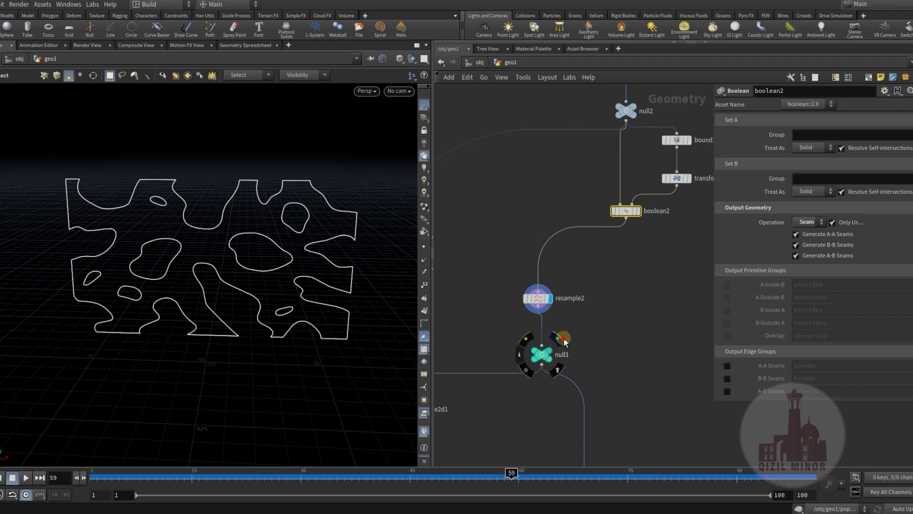
click(563, 339)
click(542, 357)
Display the polyframe1 node and check its style and tangent name settings
middle_drag(600, 393, 594, 250)
scroll(594, 251, down, 2)
middle_drag(579, 362, 577, 322)
scroll(575, 330, up, 3)
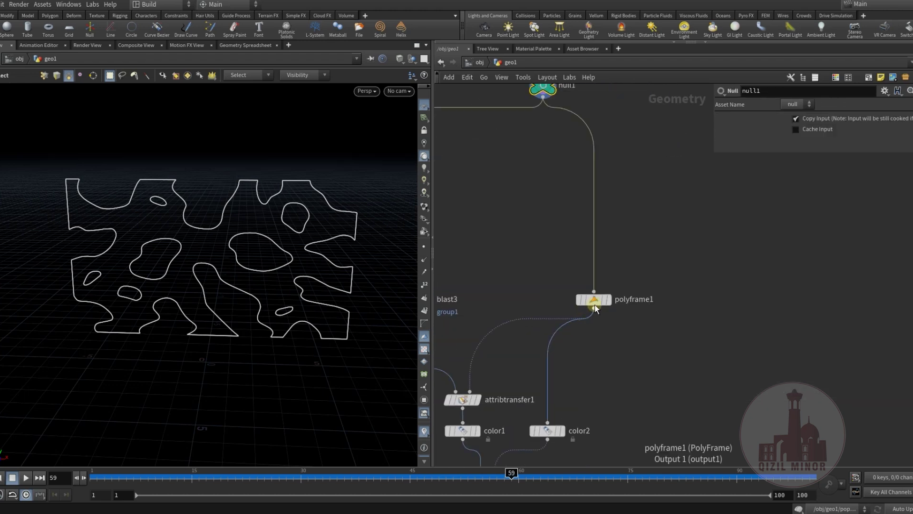
click(594, 301)
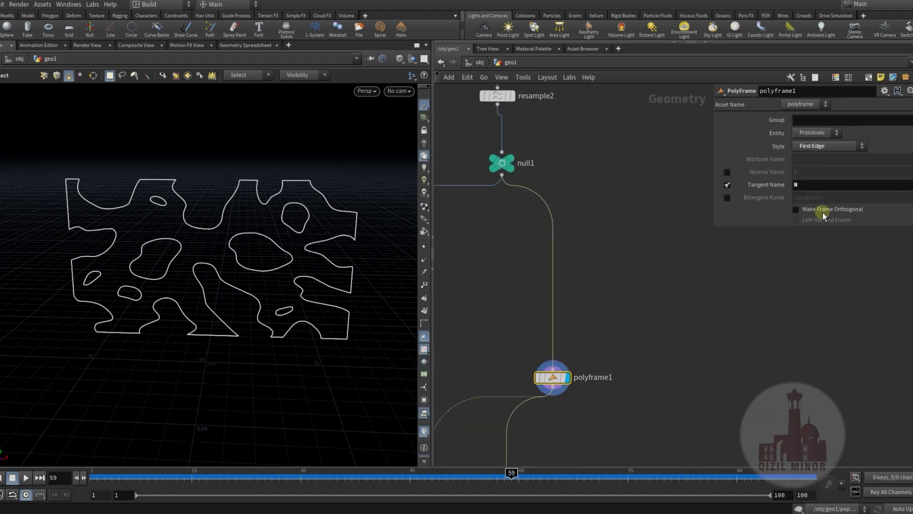
drag(806, 184, 781, 185)
Turn on the point normals display and examine the tangent directions along the polyframe1 curves up close
middle_drag(603, 280, 603, 293)
click(424, 259)
alt+middle_drag(200, 297, 164, 321)
alt+right_drag(164, 321, 378, 233)
alt+middle_drag(266, 266, 247, 311)
alt+middle_drag(308, 237, 203, 227)
alt+drag(235, 281, 169, 263)
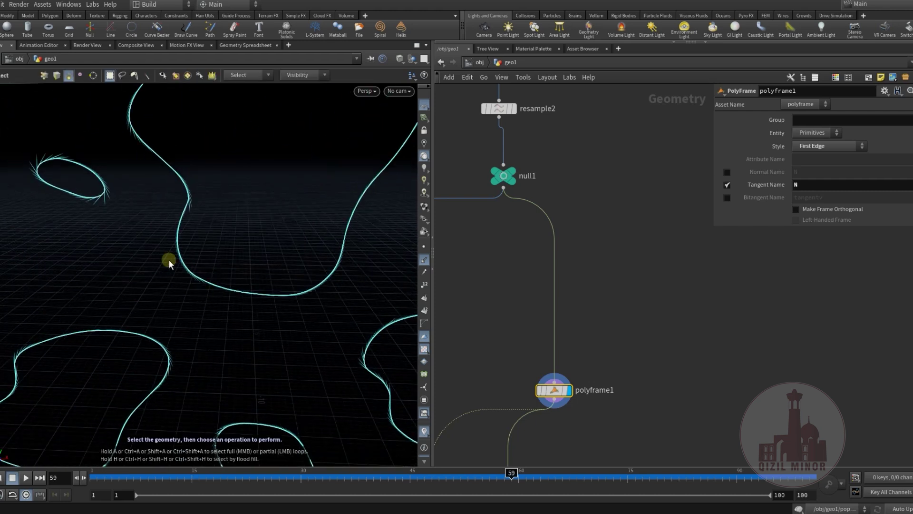
alt+drag(182, 168, 409, 261)
Display the triangulate2d1 node and inspect its triangulated surface and refinement parameters
middle_drag(538, 251, 637, 247)
scroll(638, 247, down, 3)
middle_drag(560, 276, 591, 312)
scroll(556, 281, up, 3)
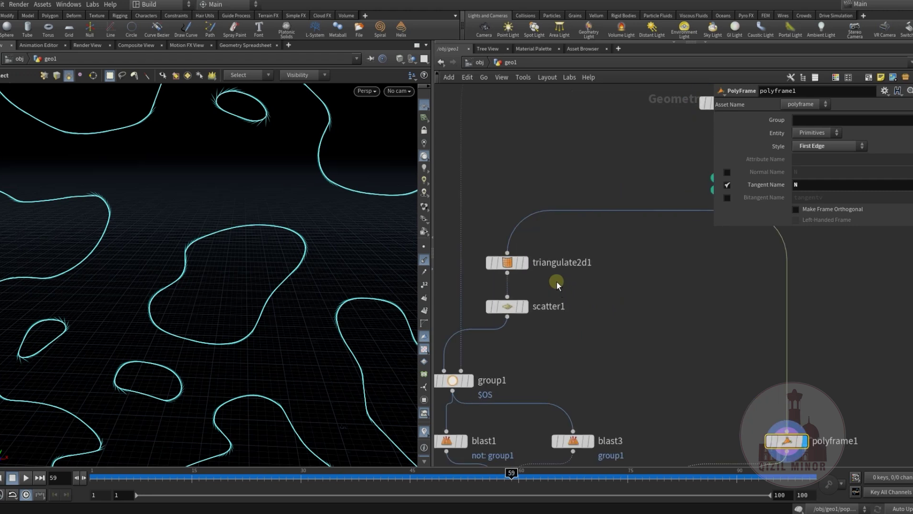
click(521, 265)
click(512, 265)
alt+right_drag(271, 233, 183, 267)
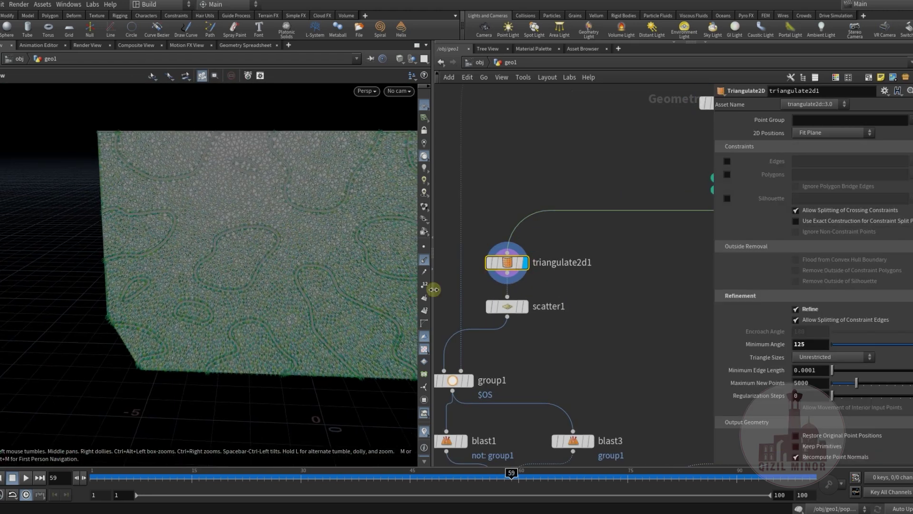
Display the scatter1 node and examine its scattered points and scatter options
click(526, 307)
click(508, 307)
middle_drag(573, 338, 586, 325)
alt+middle_drag(310, 269, 256, 264)
alt+drag(256, 264, 294, 264)
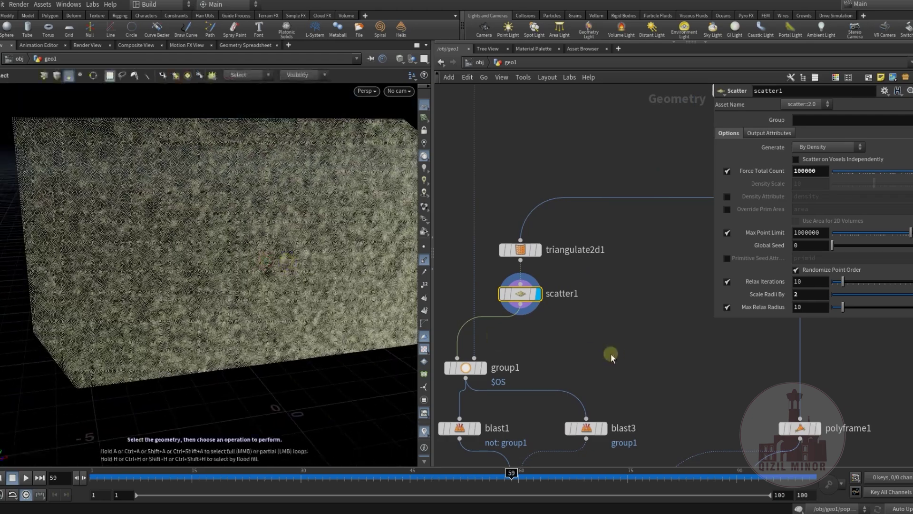
Display the group1 node and check how the points are grouped by the bounding object
middle_drag(609, 356, 561, 380)
click(515, 346)
click(495, 345)
drag(165, 270, 171, 227)
key(Escape)
Display the blast1 node and inspect the points kept inside the lava shape
middle_drag(597, 378, 617, 260)
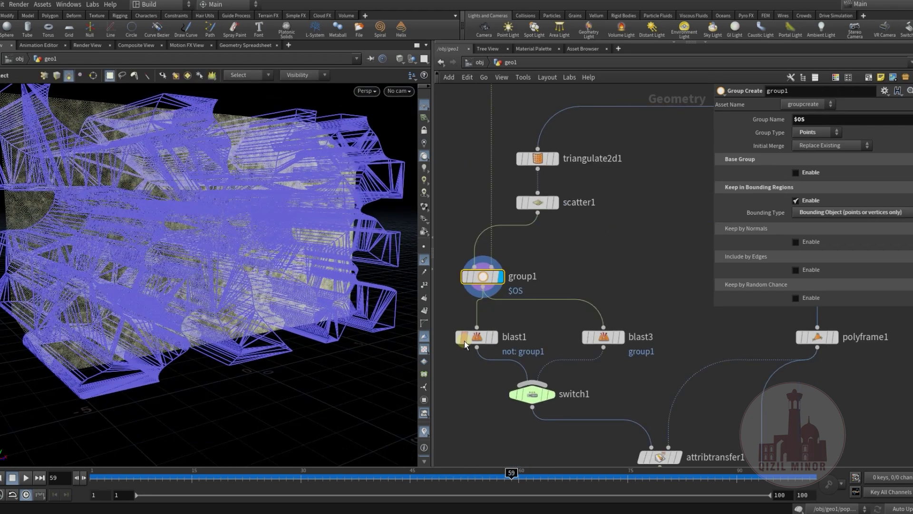
click(495, 338)
click(477, 337)
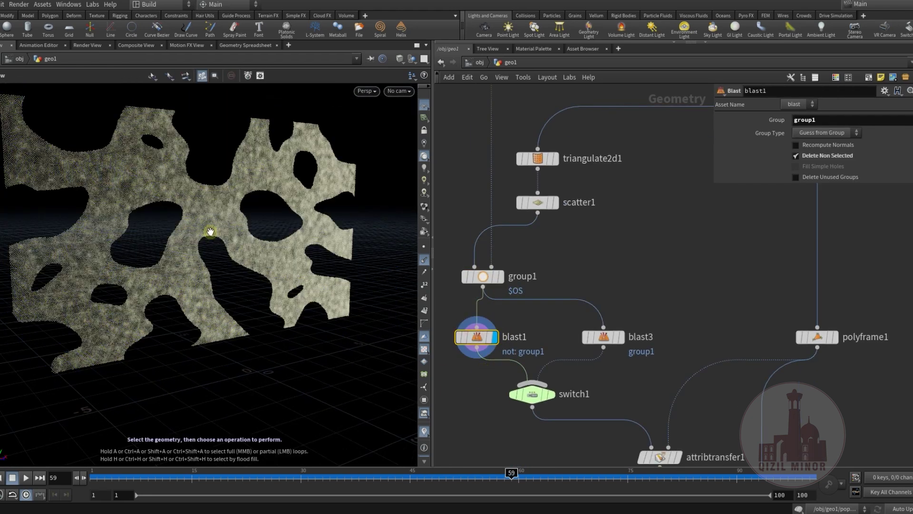
alt+drag(209, 233, 190, 248)
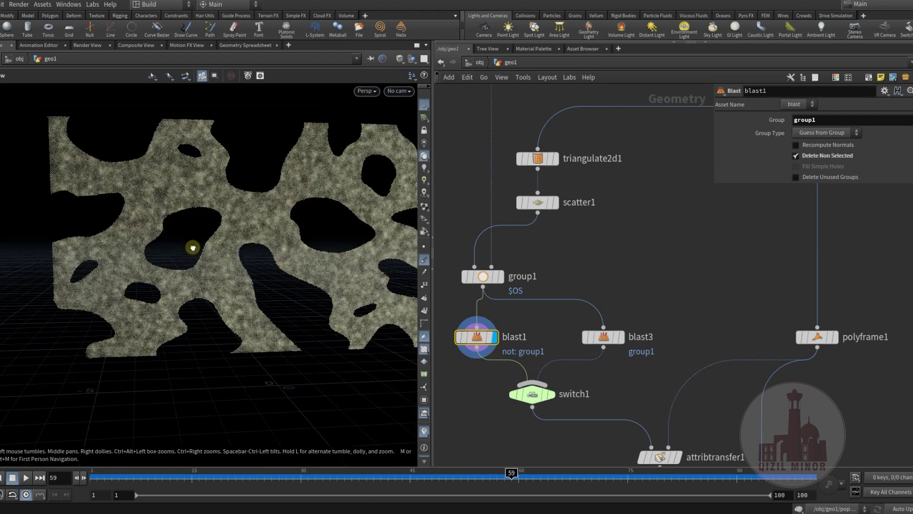
key(s)
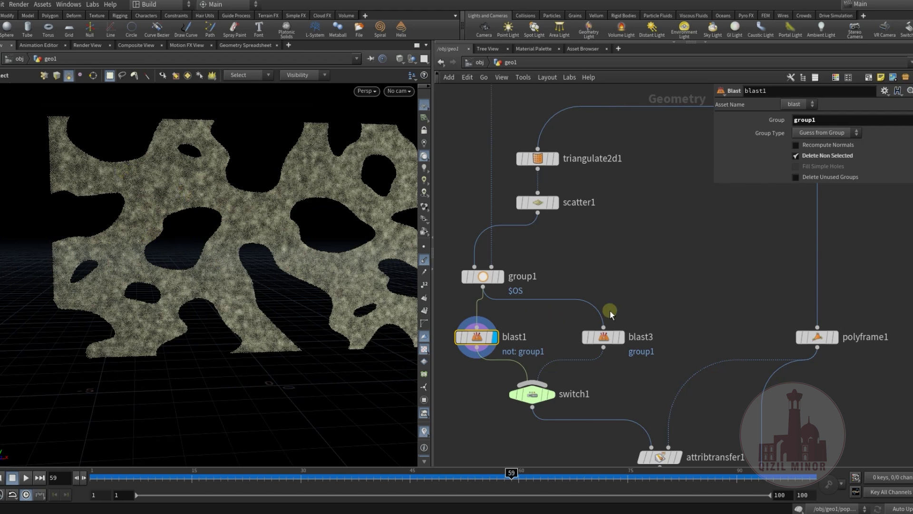
Display the switch1 node, check its Select Input control, and view its points at an angle
middle_drag(648, 271, 646, 214)
click(556, 314)
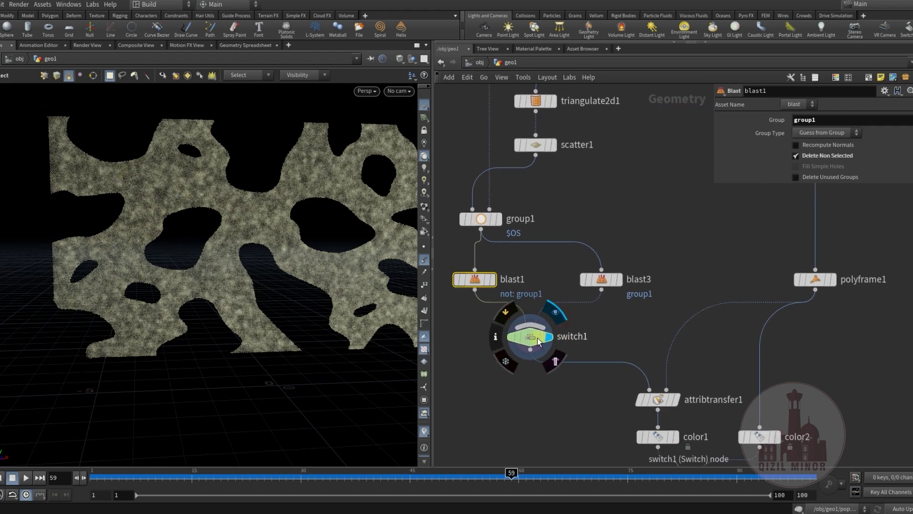
mouse_move(833, 119)
mouse_down()
mouse_move(840, 121)
mouse_move(832, 120)
mouse_up()
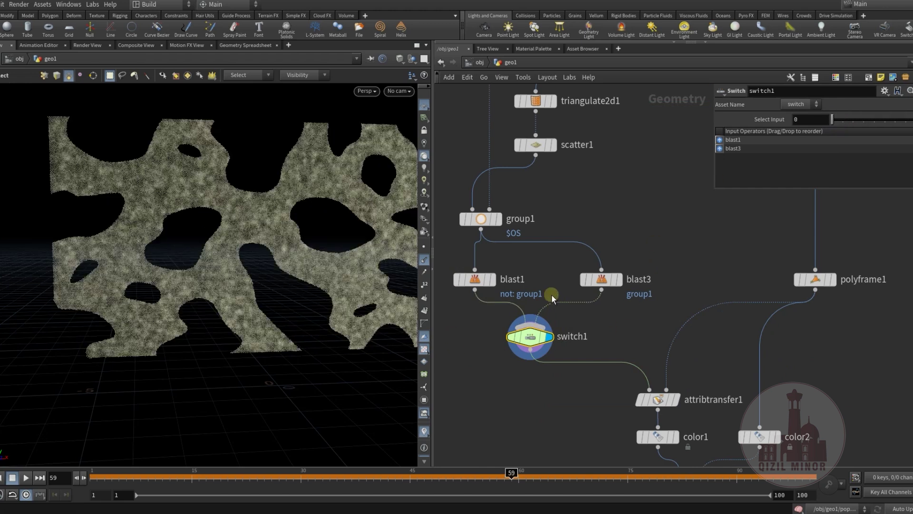
key(Escape)
drag(228, 280, 276, 297)
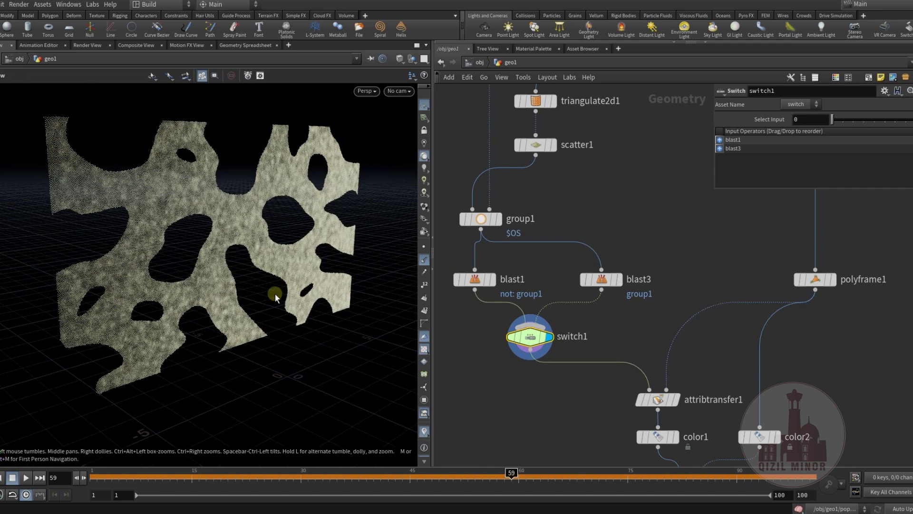
key(s)
Display the attribtransfer1 node and examine the normals transferred onto the scattered points up close
middle_drag(576, 412, 530, 352)
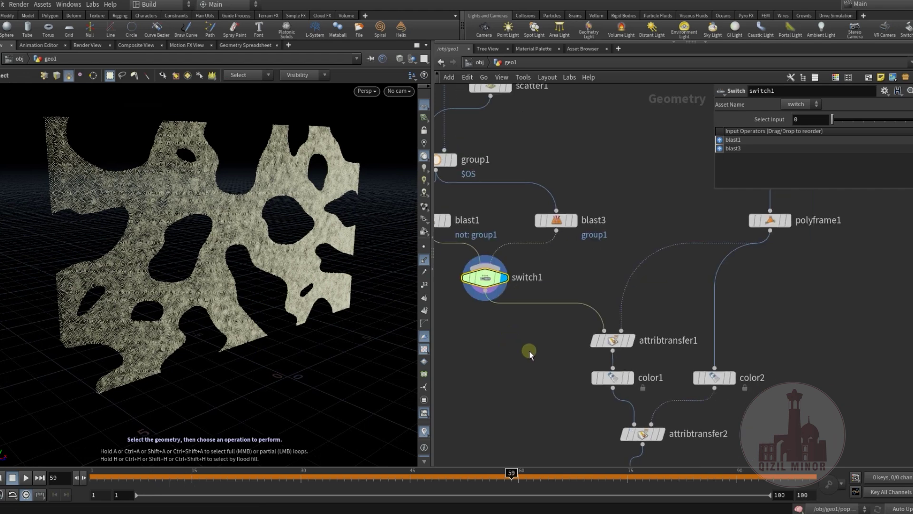
middle_drag(671, 284, 650, 273)
mouse_move(594, 329)
click(617, 307)
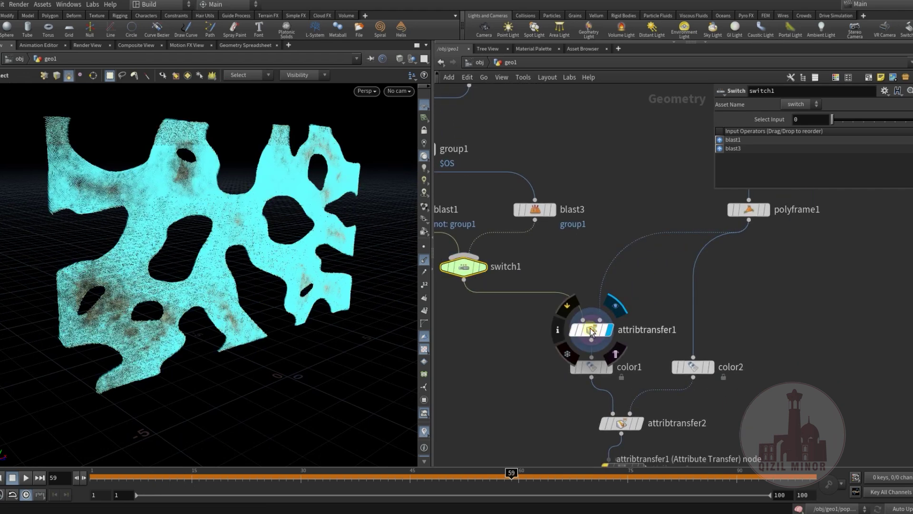
alt+drag(173, 265, 106, 259)
alt+right_drag(106, 259, 225, 214)
alt+drag(225, 214, 178, 271)
key(s)
alt+middle_drag(271, 298, 259, 275)
Display the attribwrangle1 node and examine its velocity expression and the points it outputs
middle_drag(537, 346, 507, 296)
middle_drag(748, 309, 765, 253)
middle_drag(519, 351, 554, 238)
mouse_move(594, 347)
click(600, 323)
click(599, 323)
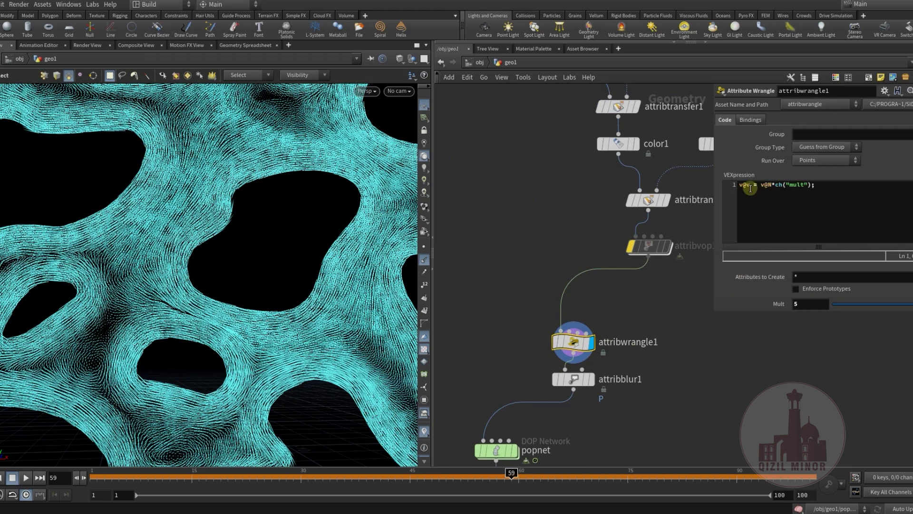
alt+drag(234, 239, 259, 283)
Set attribtransfer1's Max Sample Count to 1 while keeping attribwrangle1 displayed
middle_drag(557, 233, 481, 336)
scroll(480, 335, down, 3)
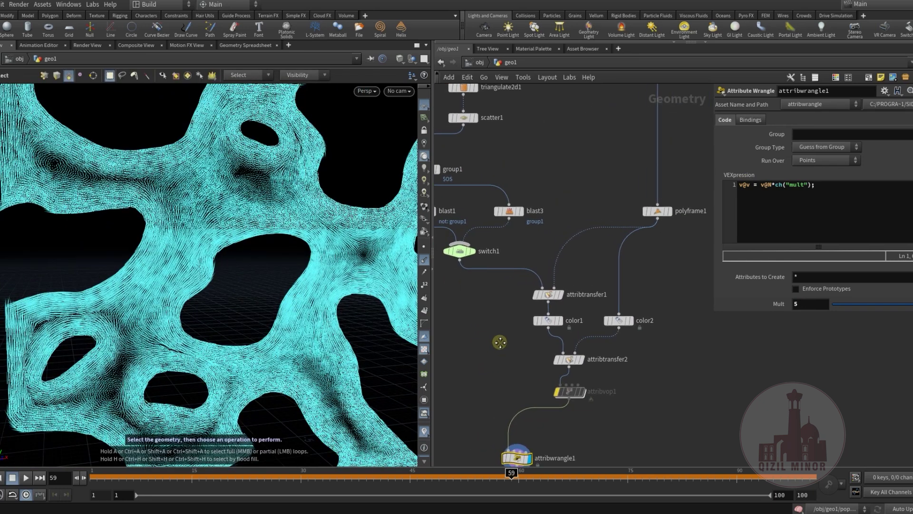
mouse_move(555, 322)
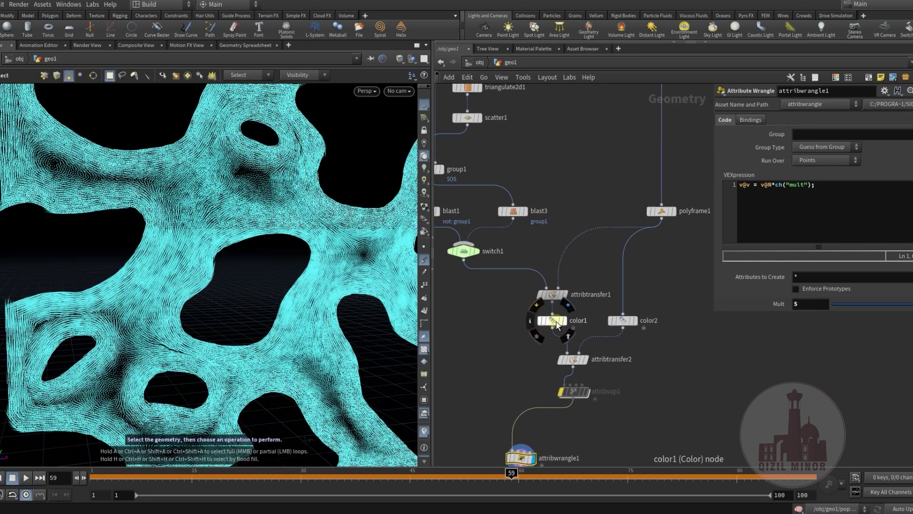
click(555, 295)
middle_drag(500, 333, 530, 310)
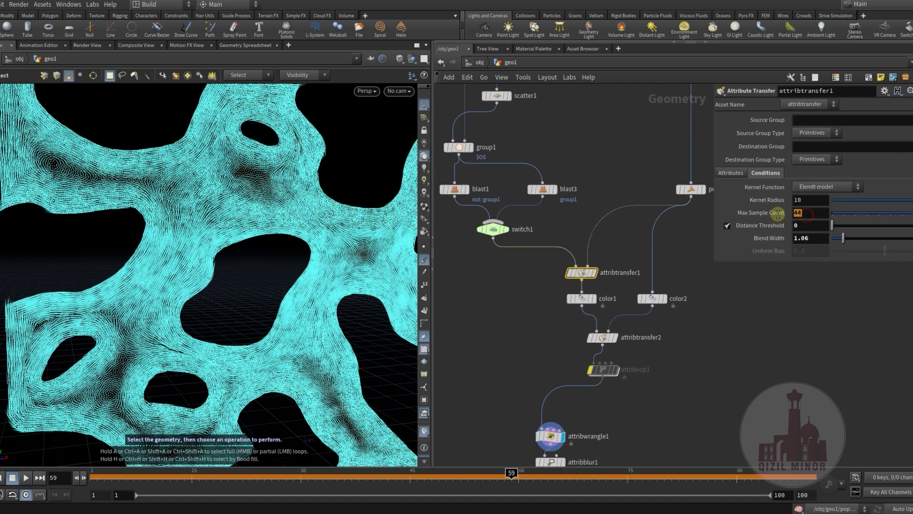
click(804, 242)
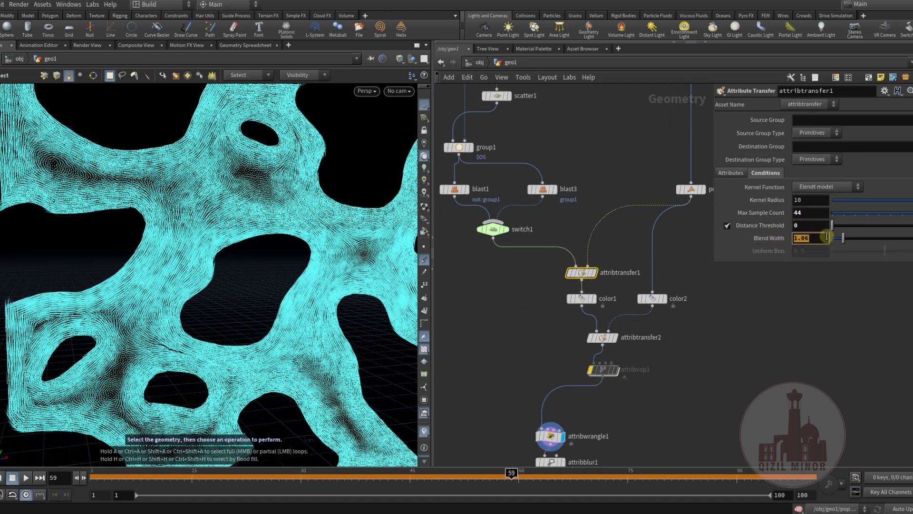
click(811, 213)
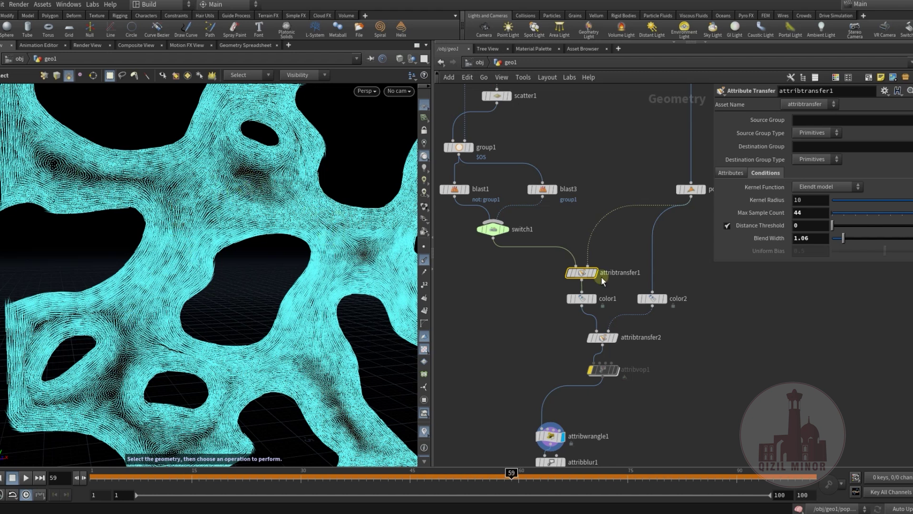
drag(845, 215, 829, 212)
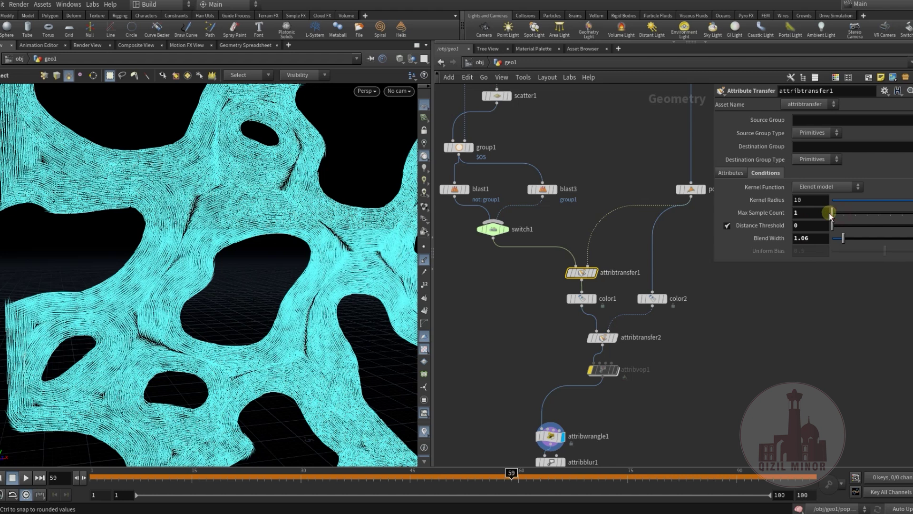
Set attribtransfer1's Max Sample Count to 55 and view the resulting normals on the points
click(805, 213)
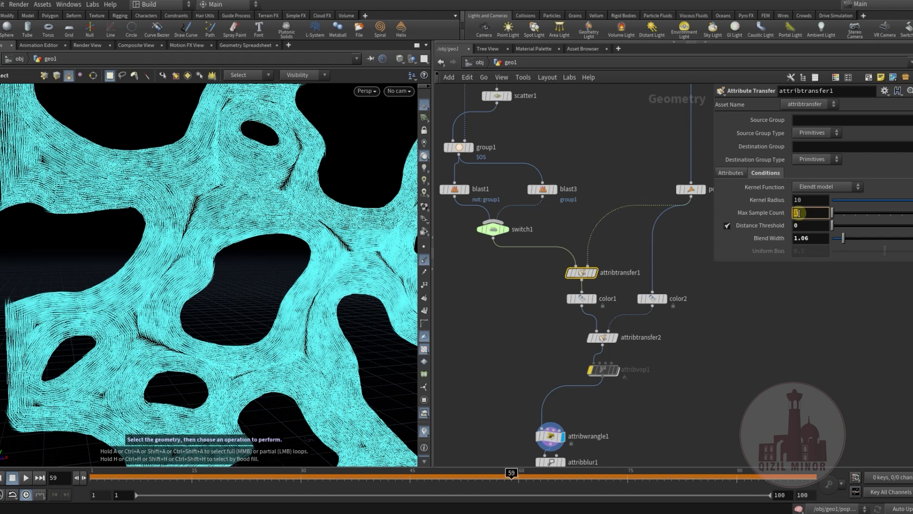
click(798, 365)
middle_drag(728, 373, 746, 354)
alt+middle_drag(269, 284, 290, 233)
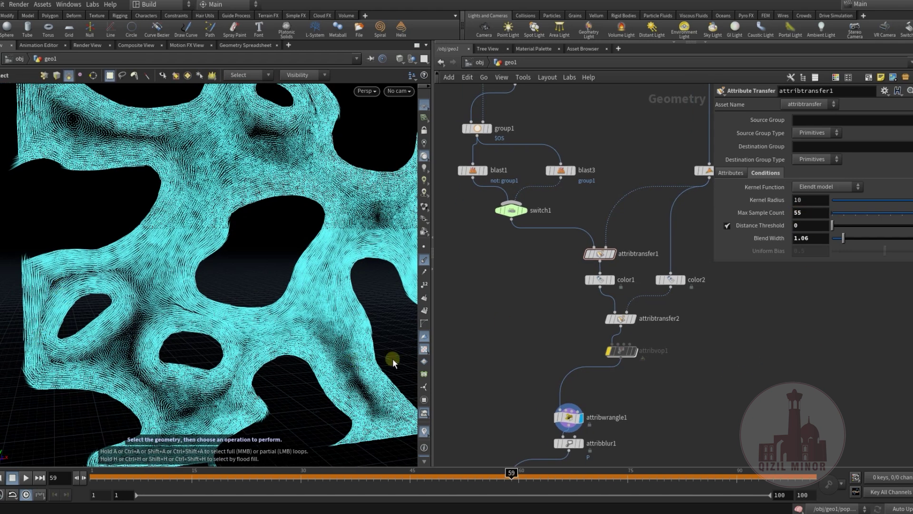
Display and select the attribblur1 node and examine its position blur settings
middle_drag(544, 287, 547, 159)
scroll(559, 403, up, 3)
click(595, 275)
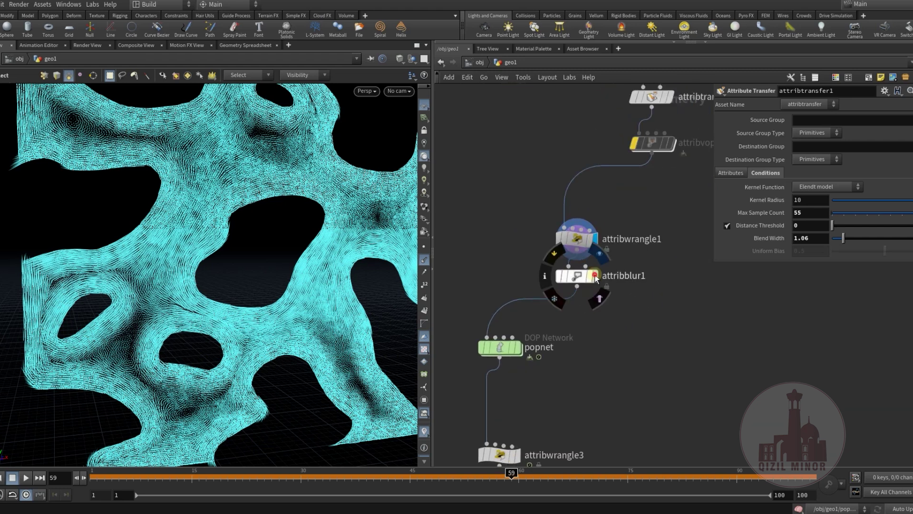
click(595, 277)
click(576, 278)
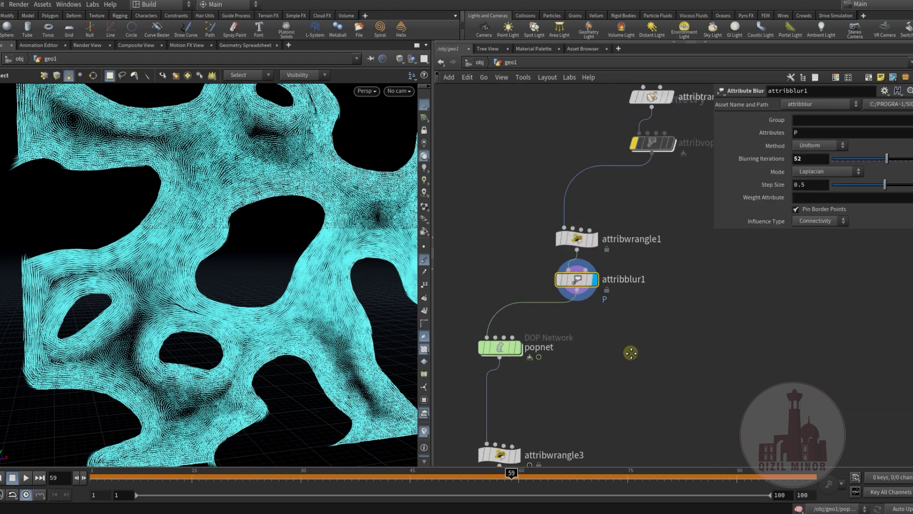
middle_drag(630, 353, 649, 335)
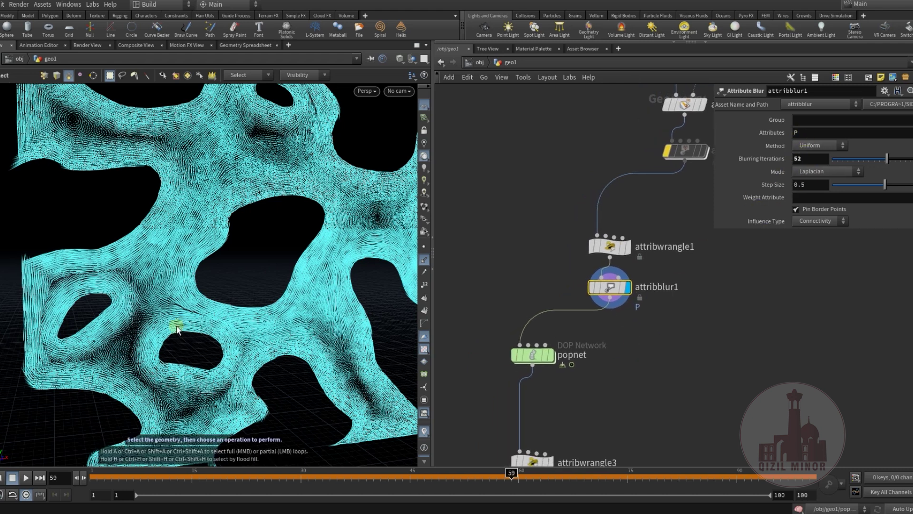
Go to frame 1 and turn off the normals display in the viewport to see only the points
drag(117, 479, 42, 473)
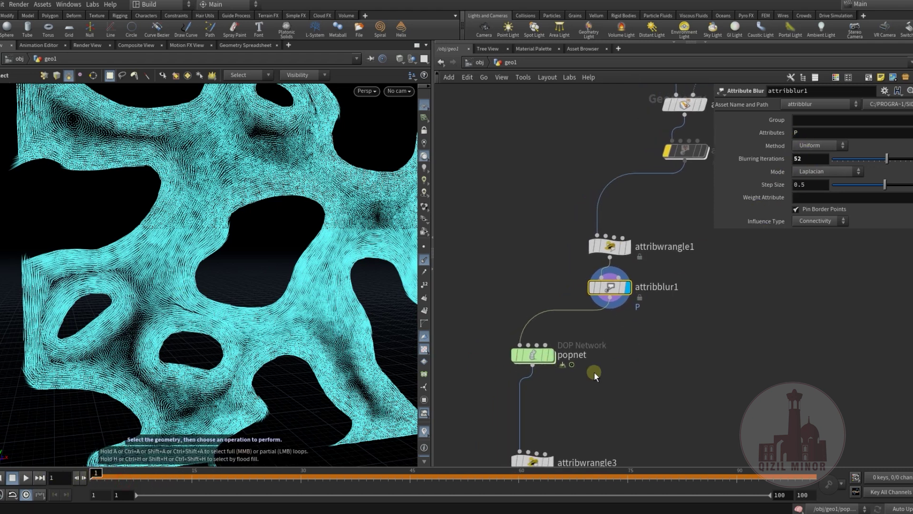
key(Escape)
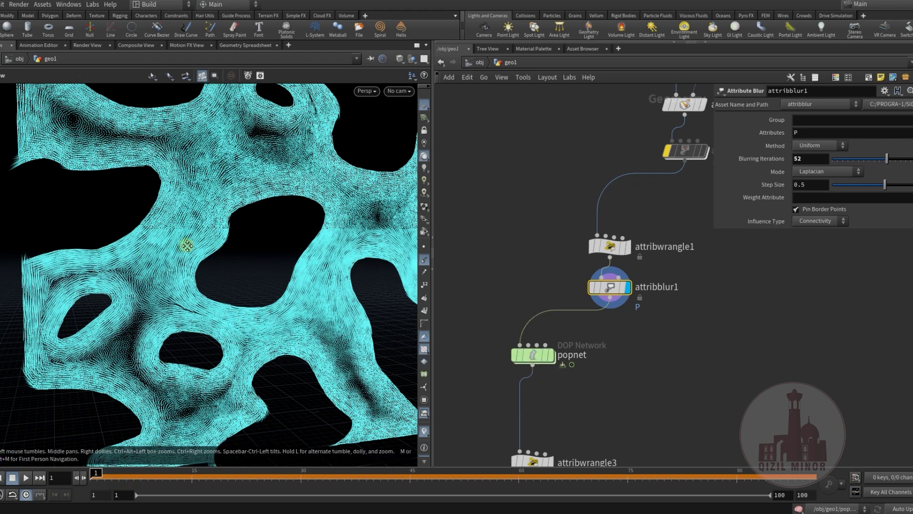
drag(184, 241, 192, 261)
click(424, 260)
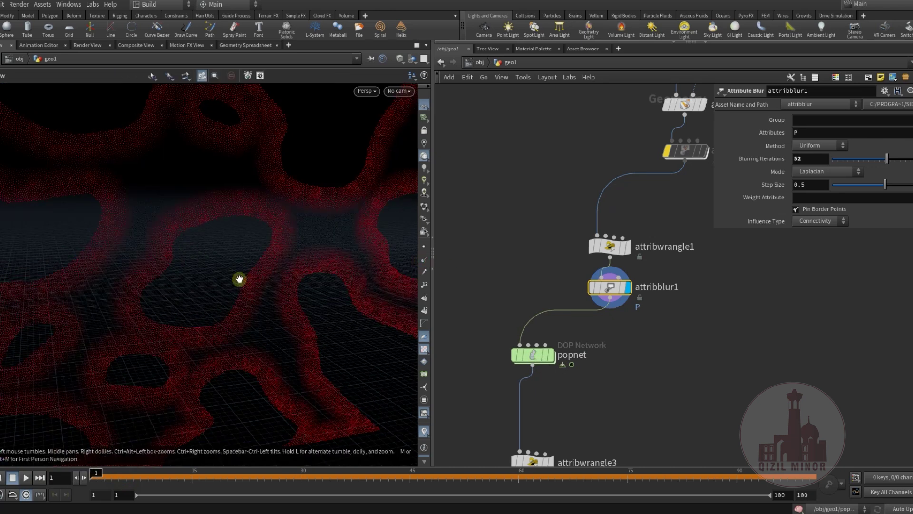
alt+middle_drag(238, 279, 266, 255)
alt+right_drag(267, 254, 225, 257)
Display and select the popnet DOP network and frame its particles in the viewport
mouse_move(534, 357)
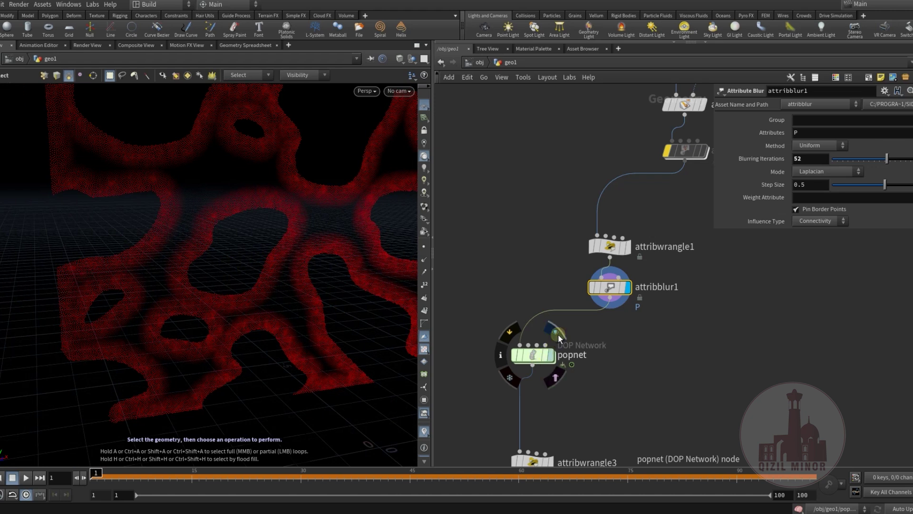
click(557, 333)
click(534, 355)
middle_drag(585, 387, 606, 331)
key(Escape)
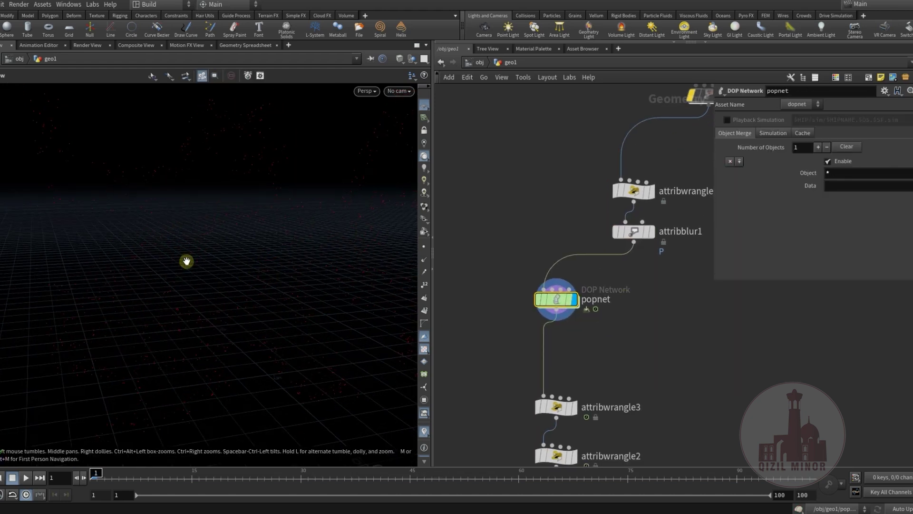
alt+middle_drag(304, 261, 257, 245)
alt+right_drag(211, 253, 269, 265)
alt+middle_drag(269, 265, 276, 259)
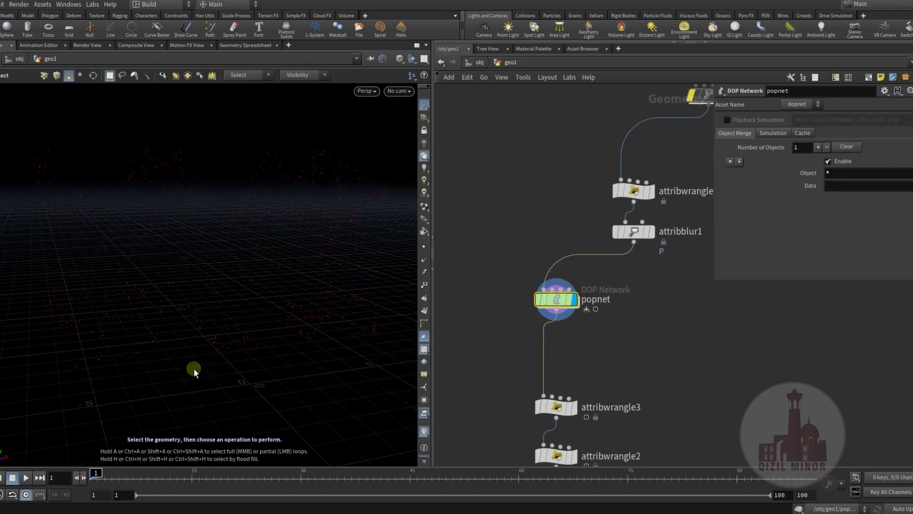
Scrub the particle simulation forward to frame 48
drag(105, 473, 164, 478)
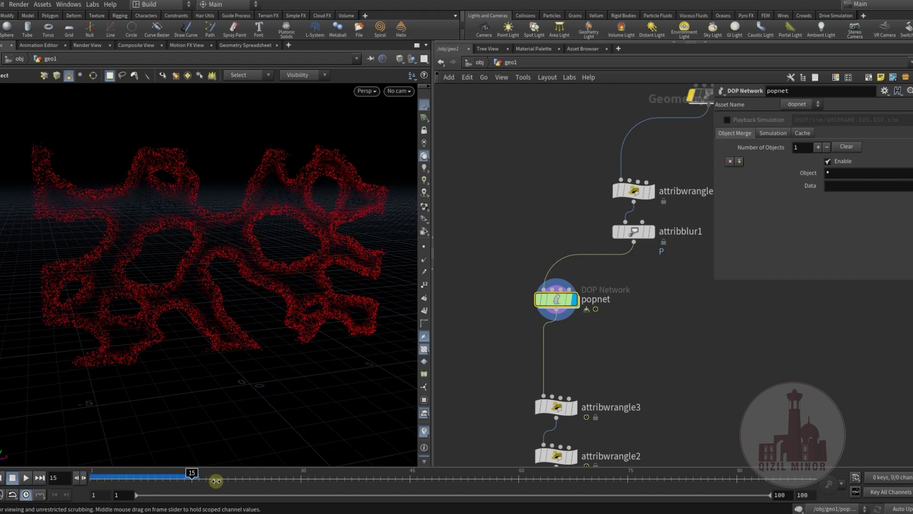
drag(216, 480, 432, 489)
click(646, 343)
middle_drag(626, 338, 626, 368)
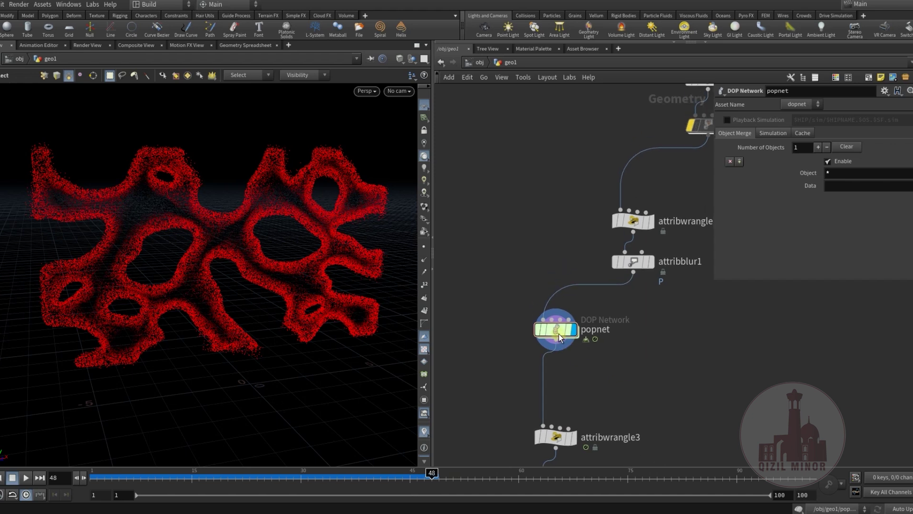
Go inside popnet and examine source_first_input's emission source and birth settings, then view the emitted particles up close
double_click(559, 336)
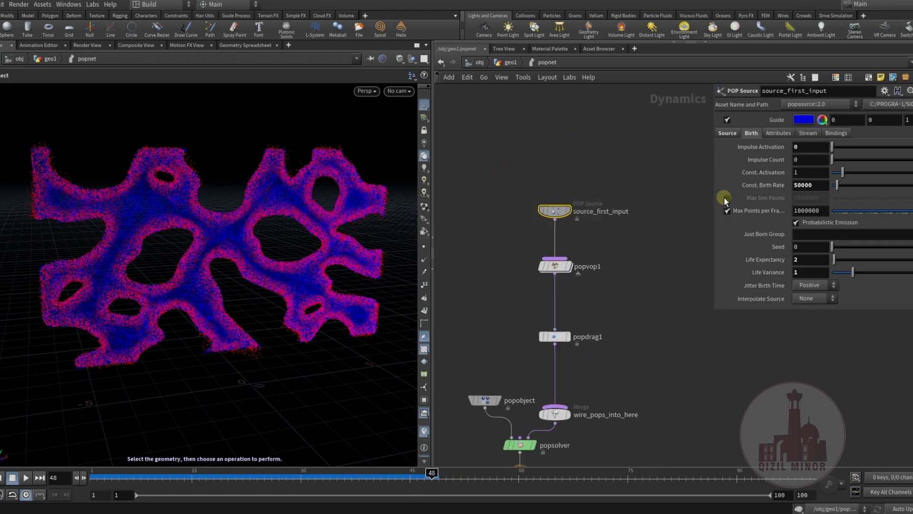
click(729, 135)
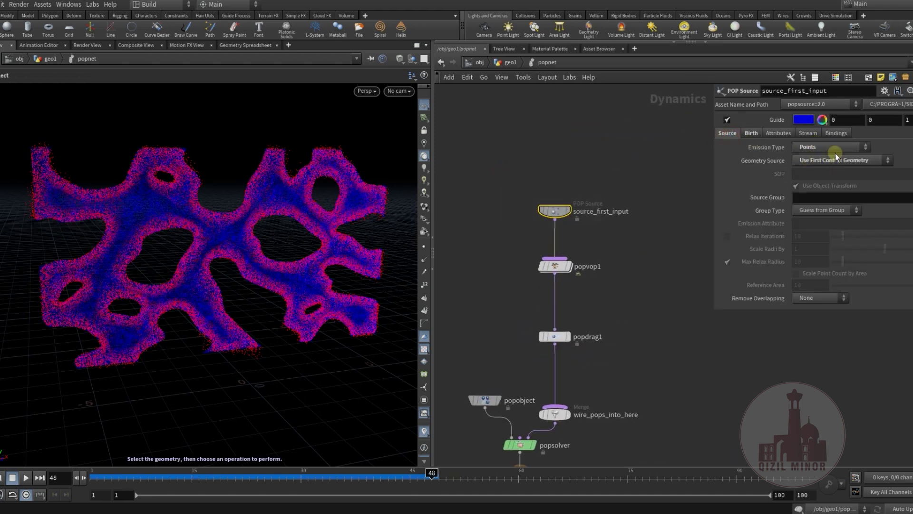
click(752, 133)
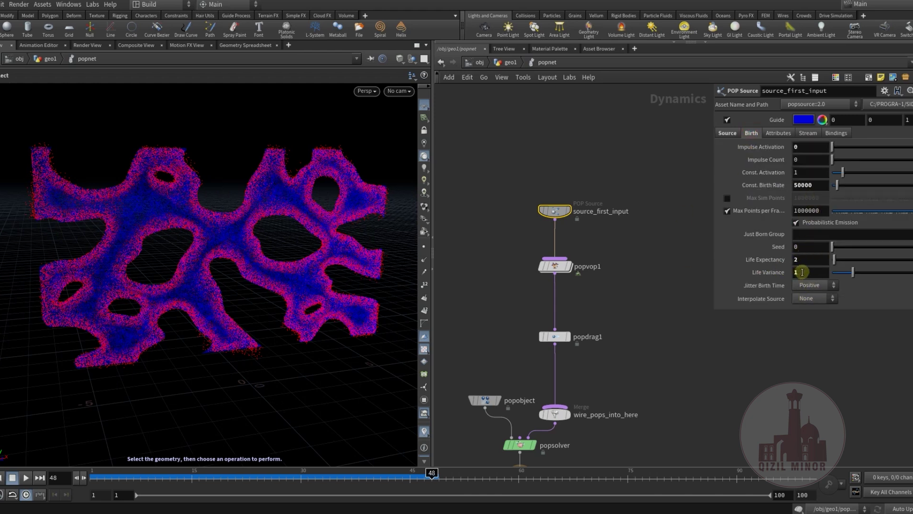
alt+drag(222, 257, 195, 246)
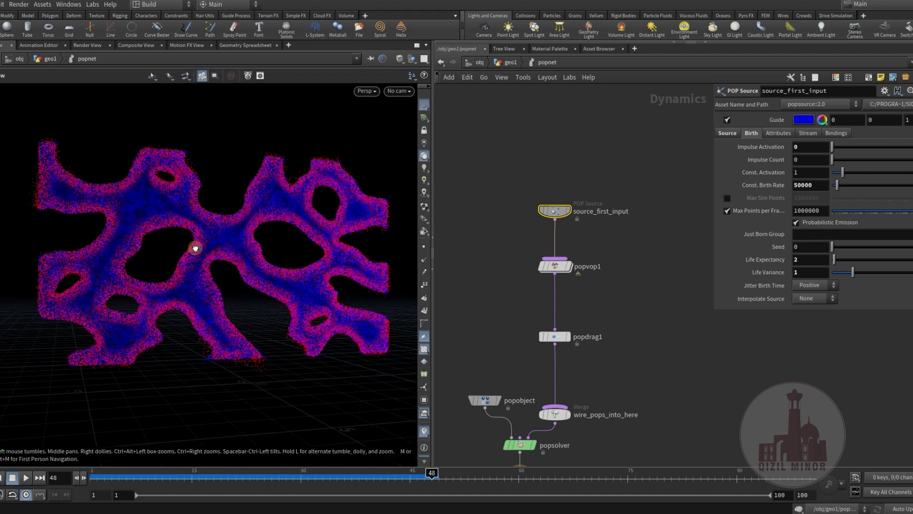
alt+right_drag(196, 246, 269, 239)
alt+drag(269, 238, 281, 257)
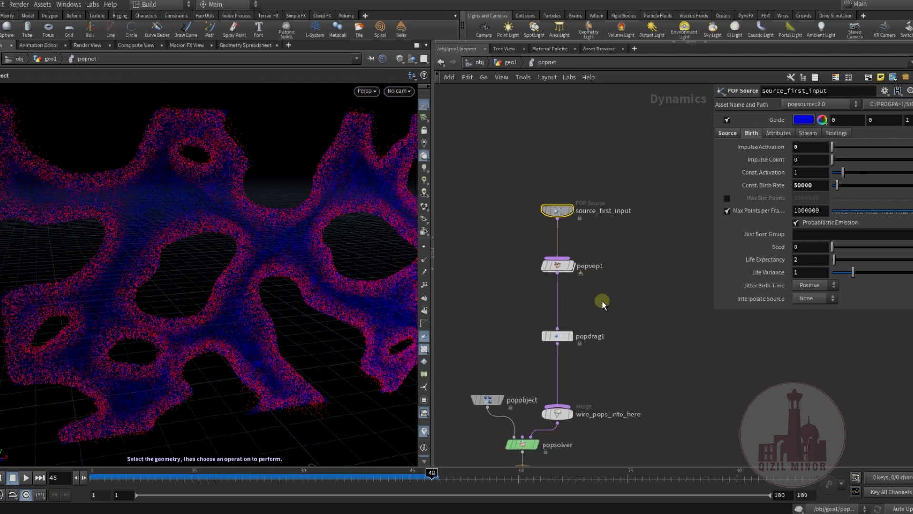
Select popdrag1 and check its air resistance settings
scroll(598, 307, up, 3)
click(556, 351)
middle_drag(583, 284, 583, 308)
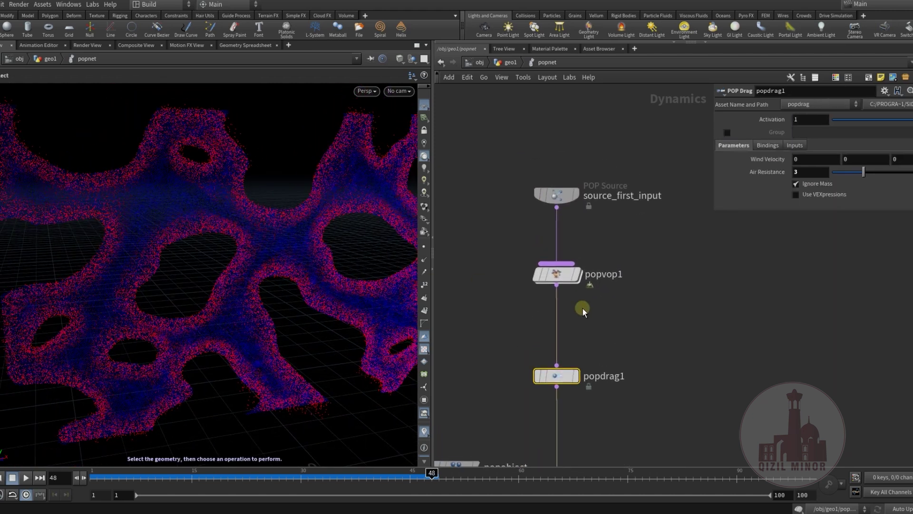
Check popvop1's input setting, go inside it, and examine how the global parameters feed the pcopen1 point cloud node
double_click(561, 275)
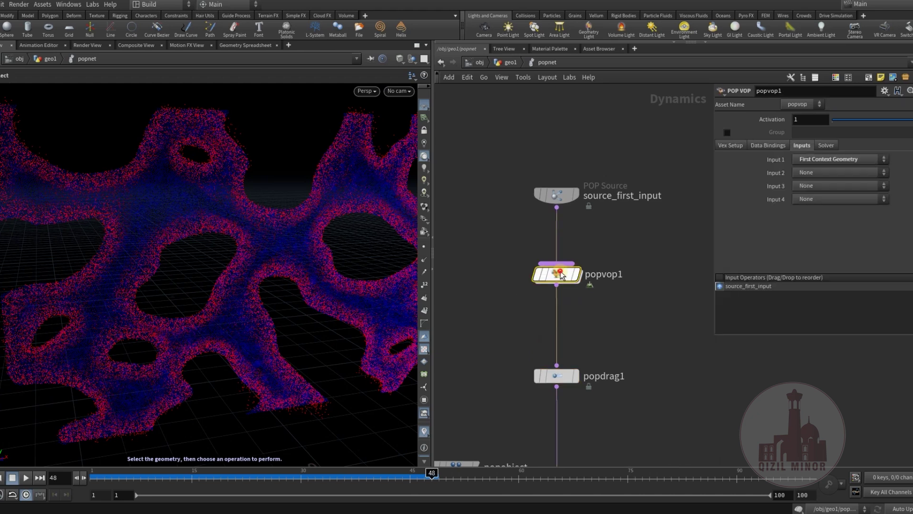
middle_drag(607, 356, 664, 355)
middle_drag(591, 230, 591, 237)
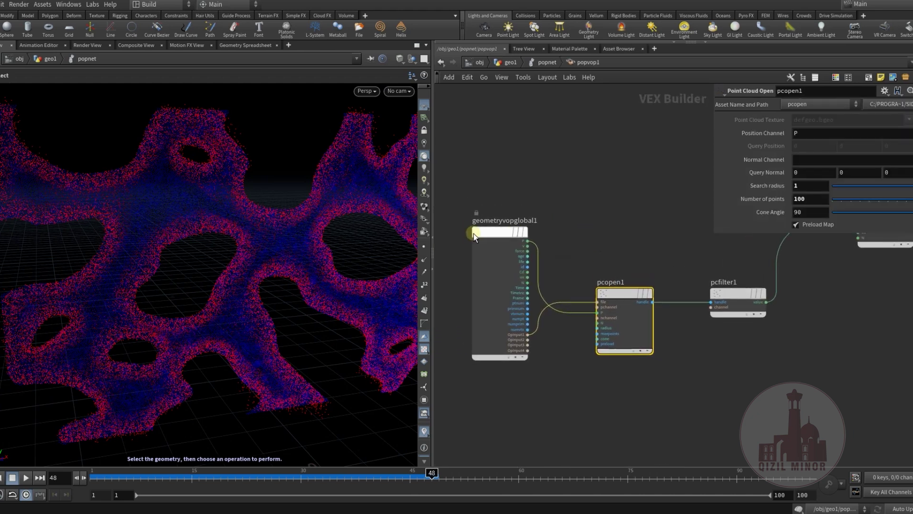
middle_drag(489, 242, 467, 246)
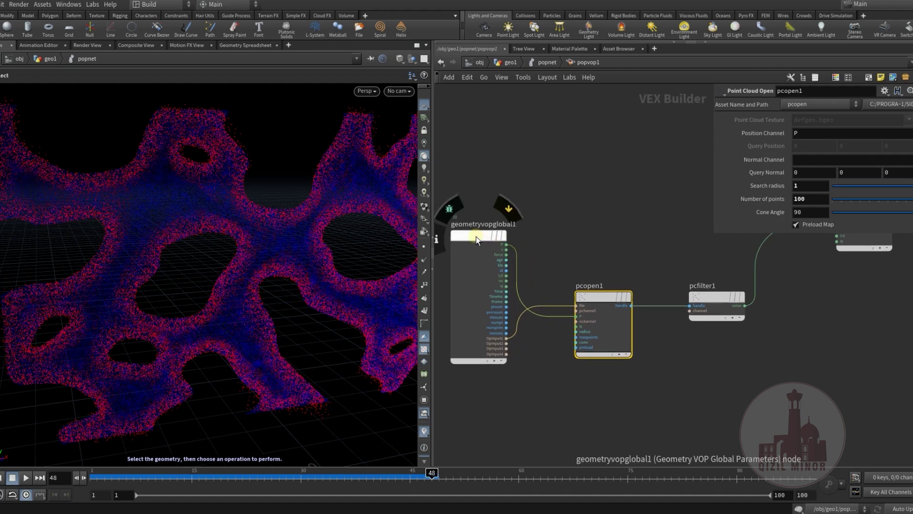
scroll(618, 276, down, 3)
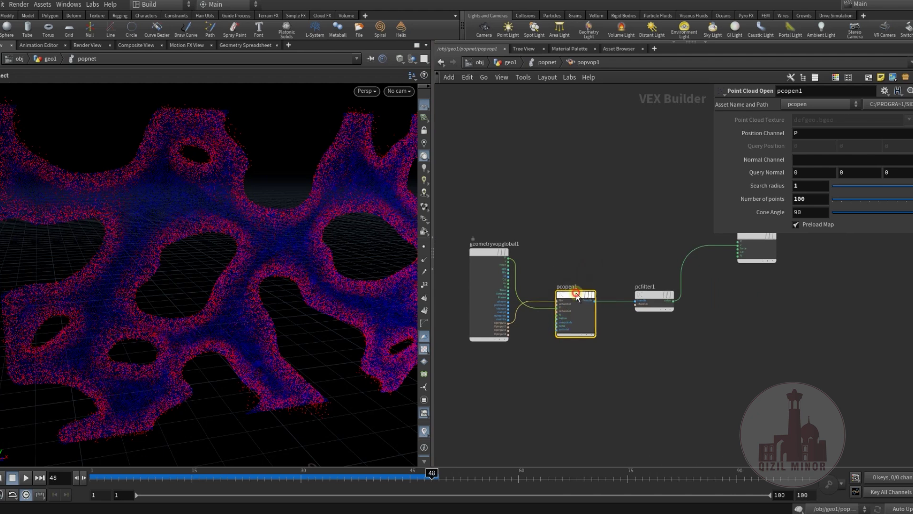
scroll(612, 369, up, 2)
scroll(561, 309, up, 2)
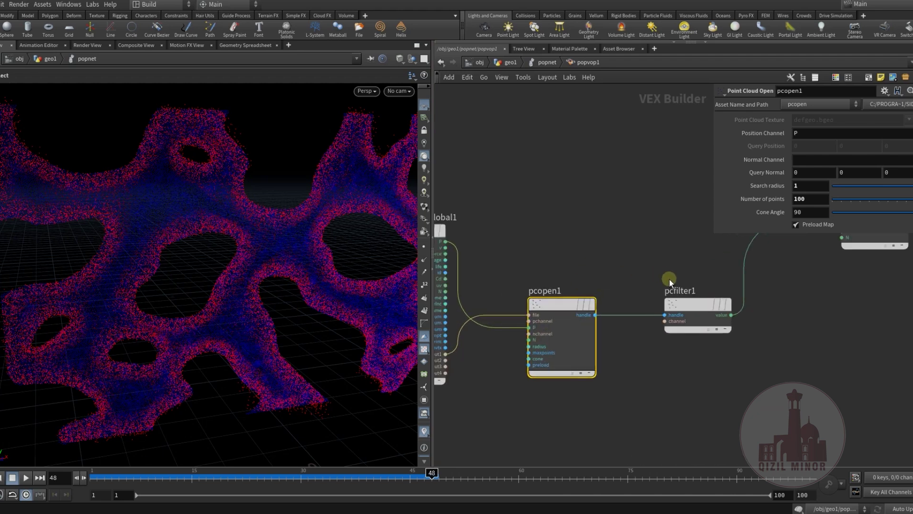
Select pcfilter1 and examine its channel setting and its connection to the velocity input of geometryvopoutput1
middle_drag(597, 270, 542, 273)
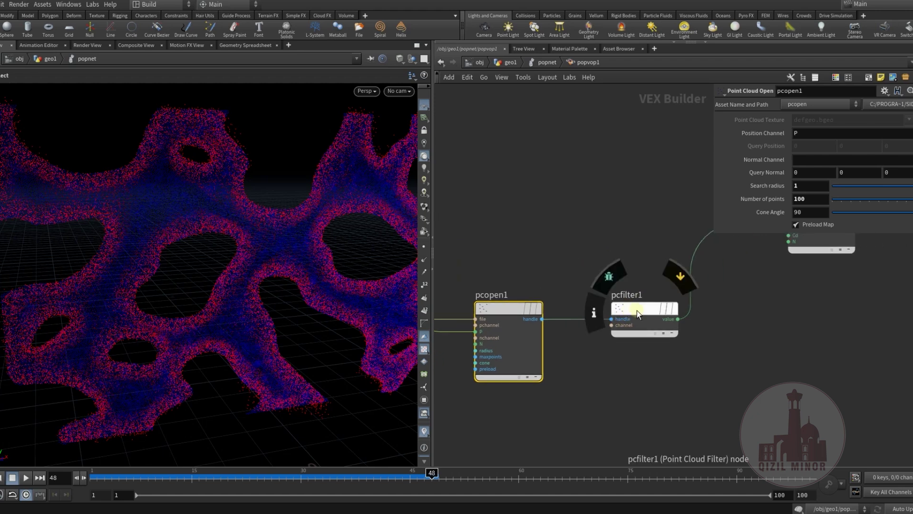
click(637, 309)
middle_drag(611, 247, 539, 287)
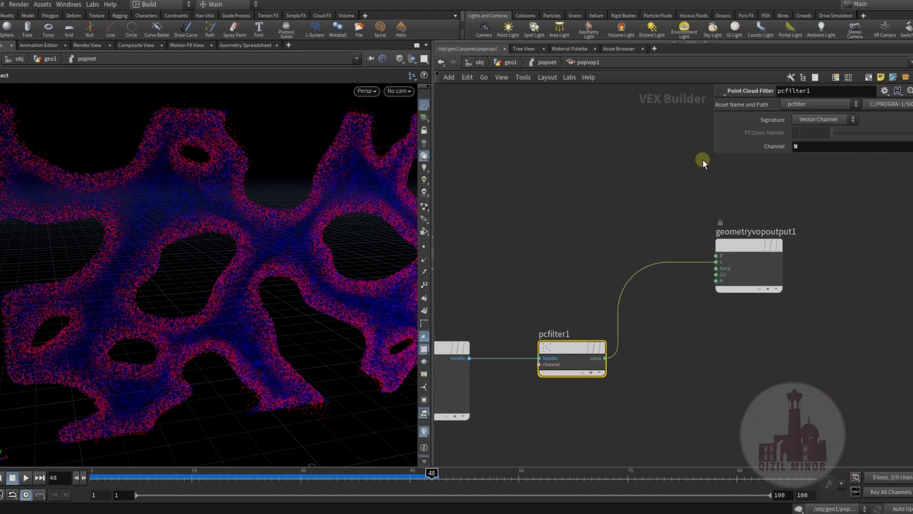
drag(718, 153, 711, 204)
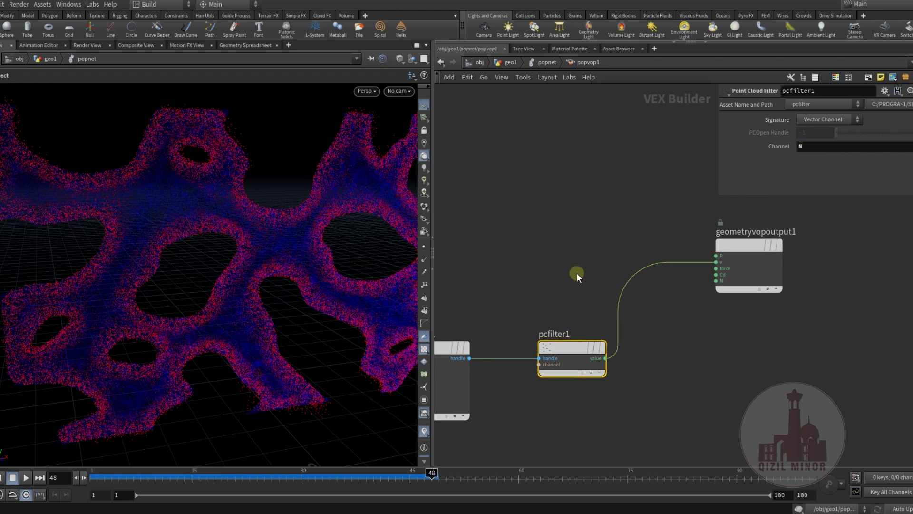
middle_drag(577, 273, 591, 326)
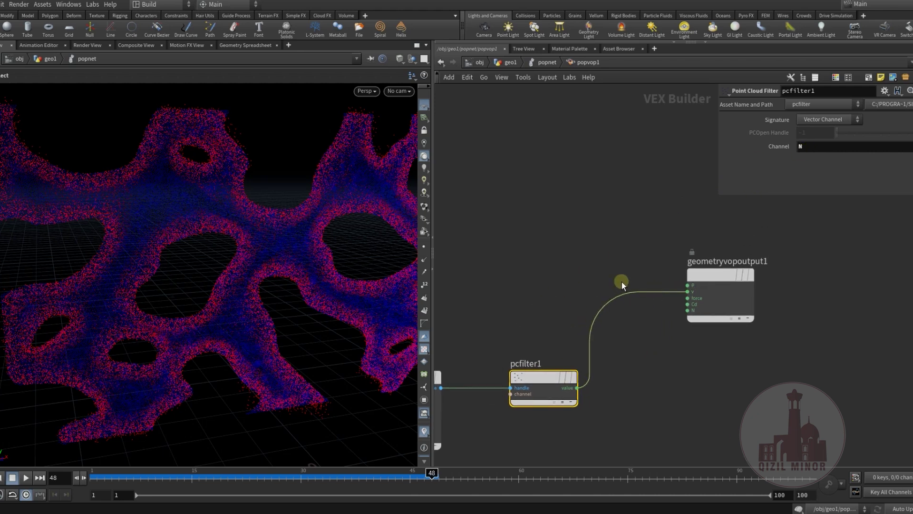
Return to the popnet network and scrub the simulation from the start to frame 67
click(546, 62)
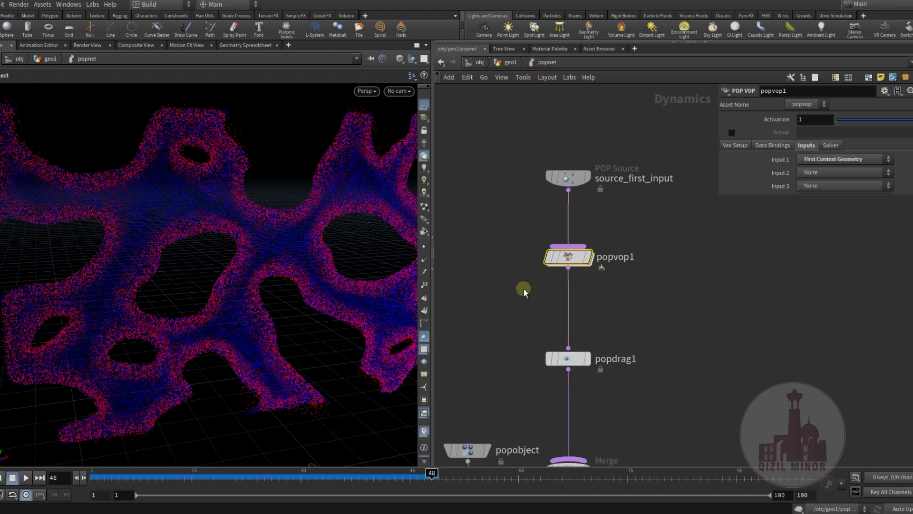
click(97, 471)
drag(182, 474, 569, 482)
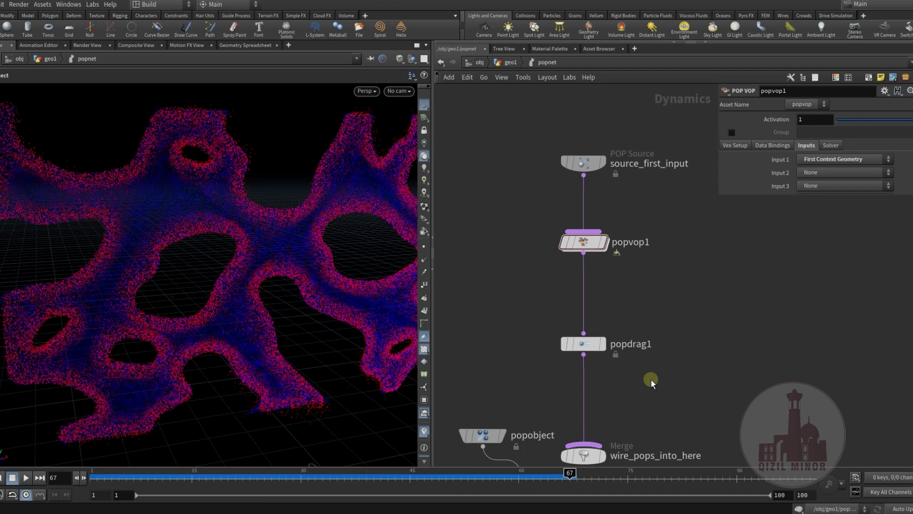
mouse_move(652, 380)
middle_down()
mouse_move(674, 378)
mouse_move(676, 397)
mouse_move(669, 381)
middle_up()
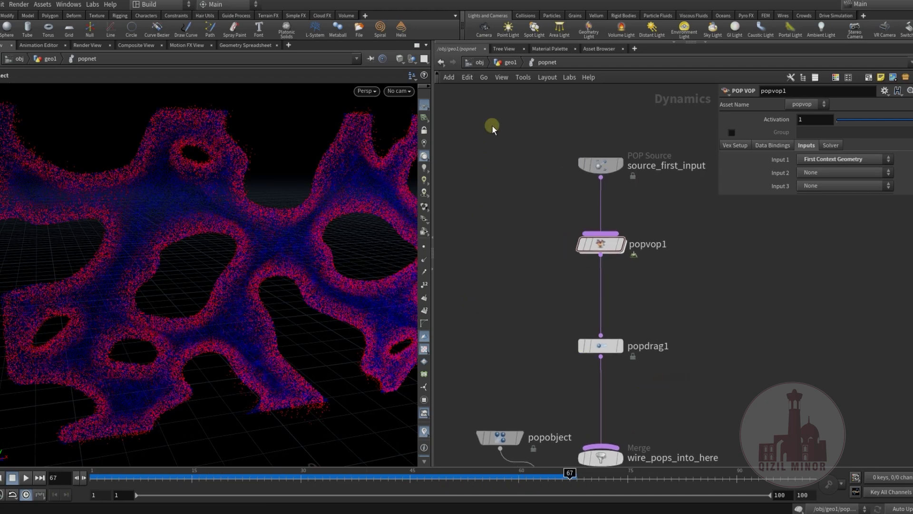
Return to geo1, display attribwrangle3, and examine its pscale expression, ramp and output particles
click(504, 62)
scroll(526, 245, down, 4)
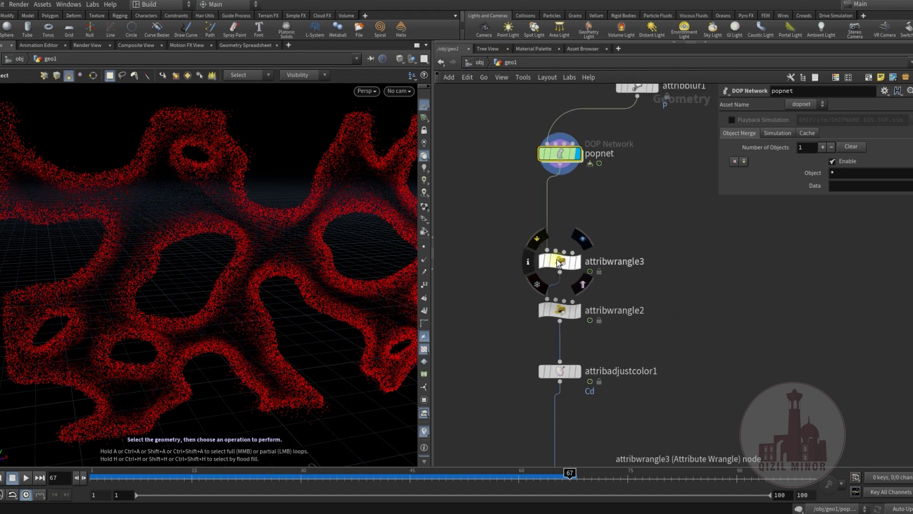
click(559, 262)
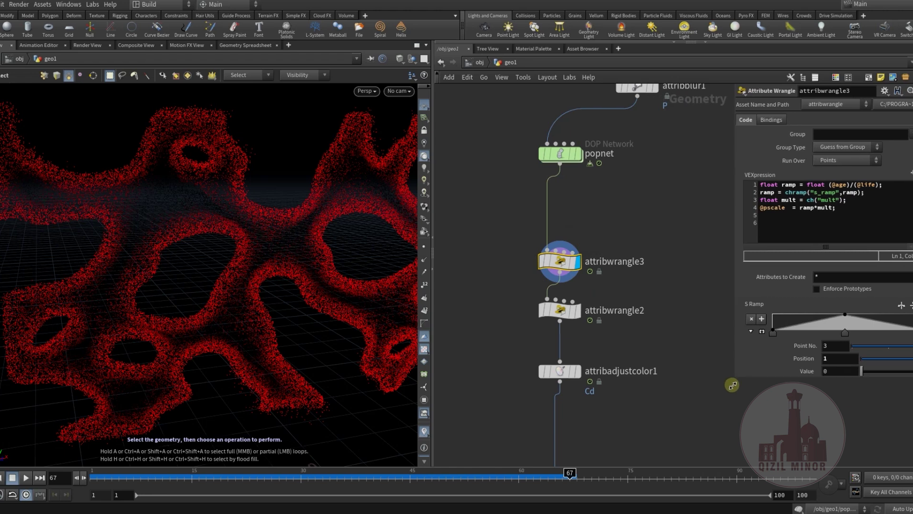
middle_drag(477, 349, 467, 300)
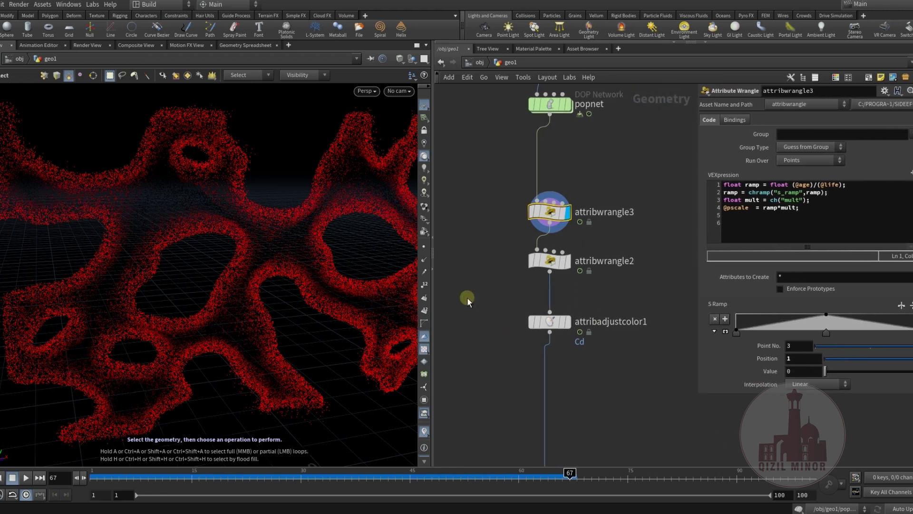
alt+drag(186, 264, 162, 280)
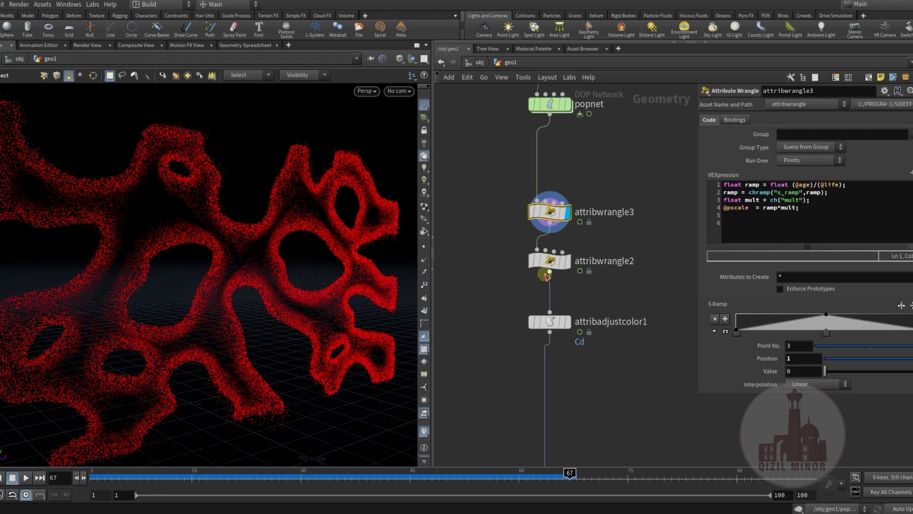
Display attribwrangle2, examine its Cd expression and ramp, and scrub the timeline to compare the particle colors up to frame 63
click(551, 262)
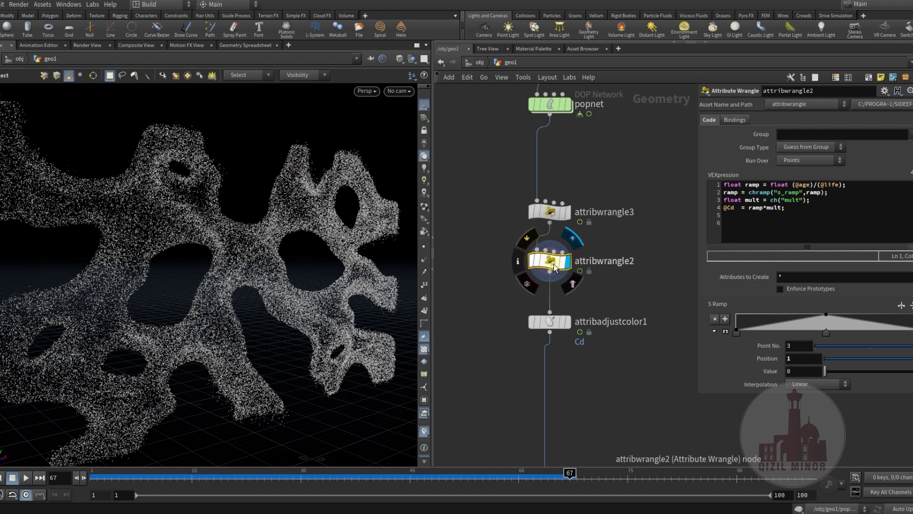
drag(145, 481, 452, 479)
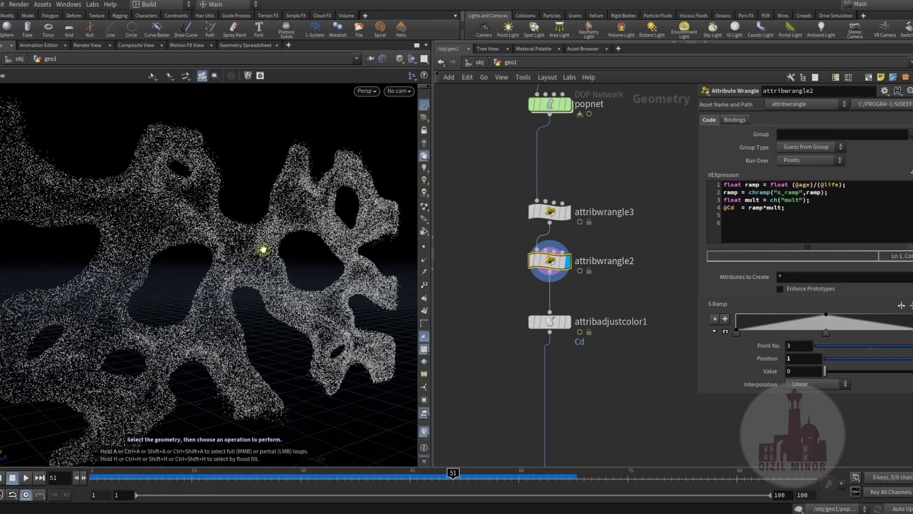
alt+drag(263, 249, 204, 259)
alt+middle_drag(204, 259, 243, 299)
drag(180, 477, 118, 505)
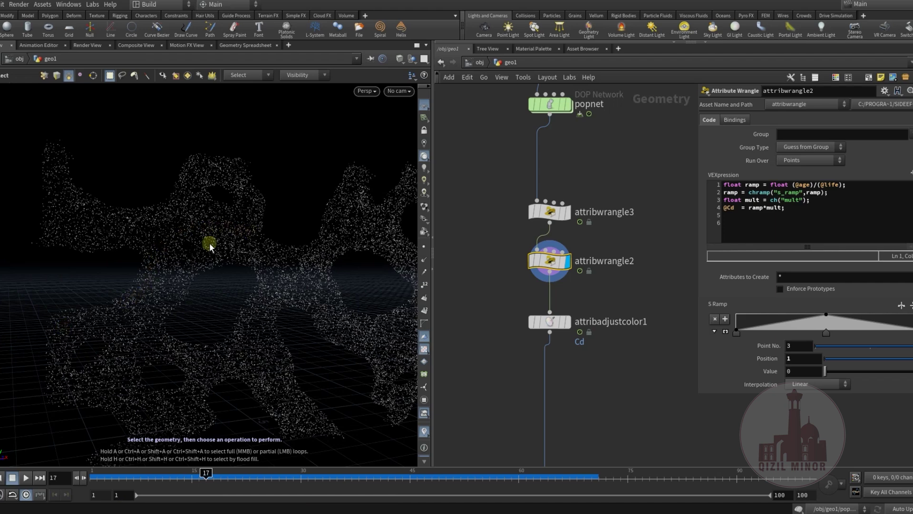
drag(223, 485, 543, 493)
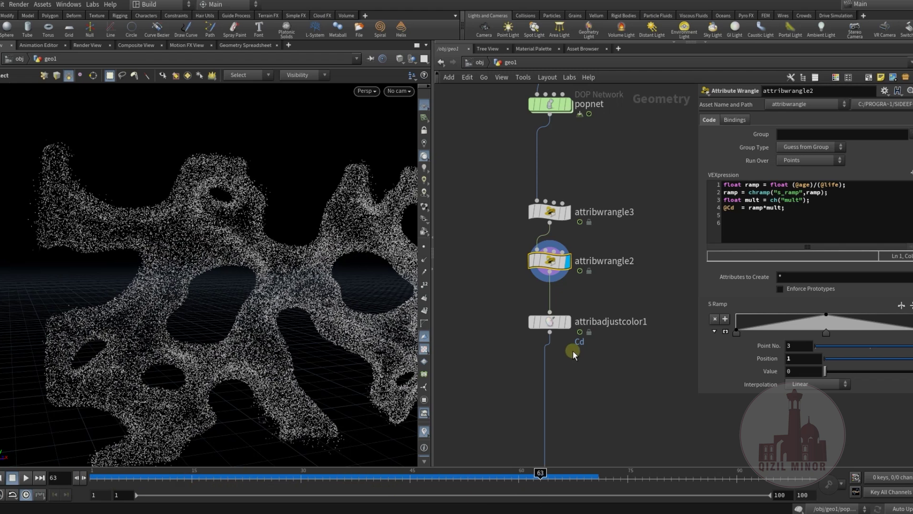
Display attribadjustcolor1, examine its age-based color ramp and correction settings, and scrub the timeline to check the particle colors
click(551, 324)
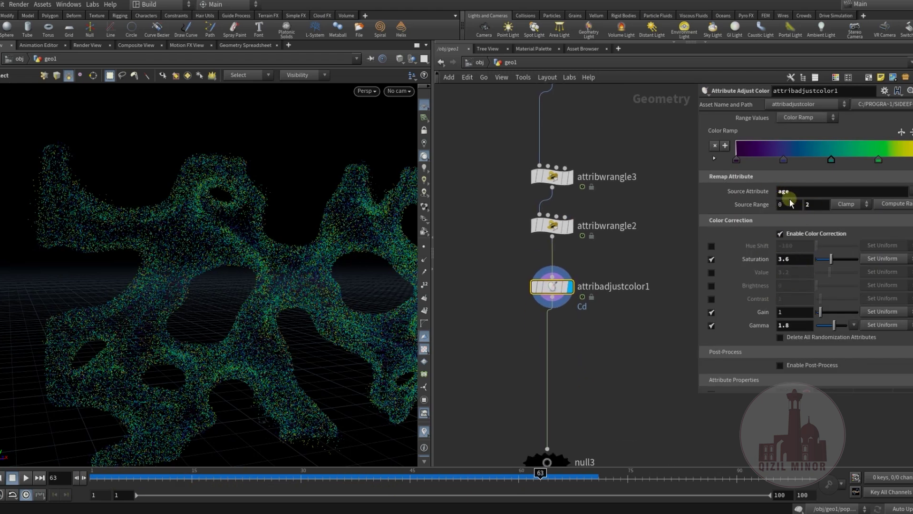
drag(204, 483, 103, 484)
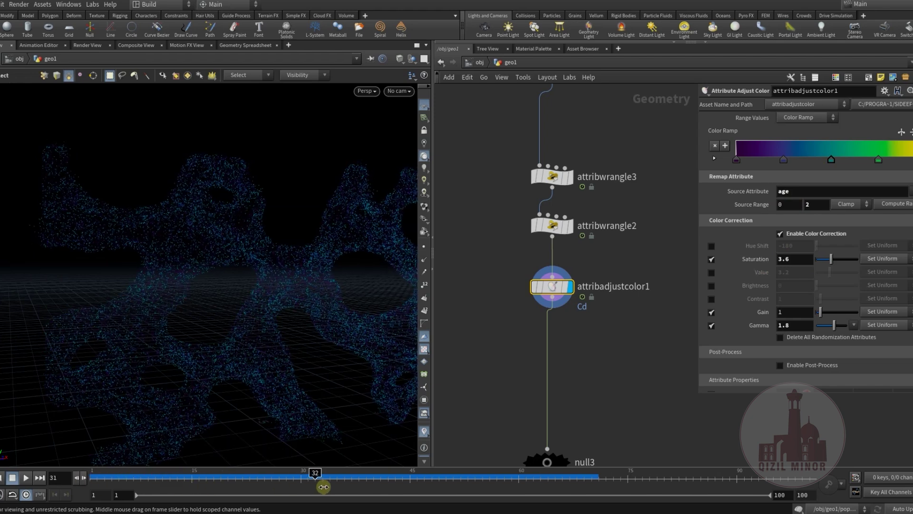
drag(449, 496, 579, 492)
alt+drag(304, 352, 247, 322)
scroll(273, 323, down, 3)
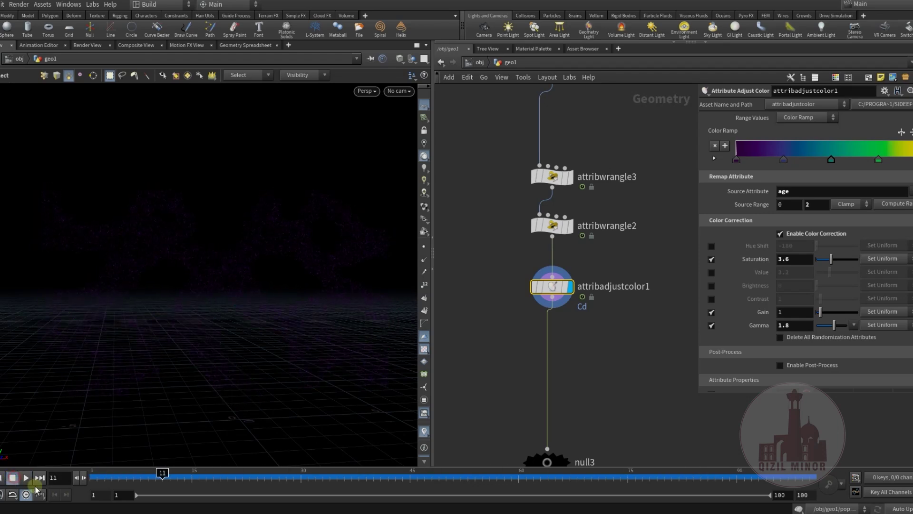
Display the null3 output and scrub the simulation to frame 80
middle_drag(482, 176, 498, 122)
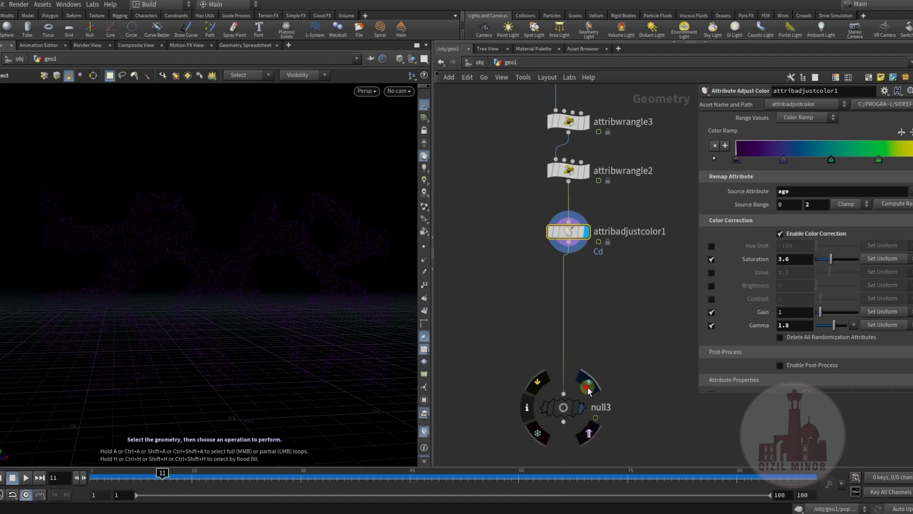
click(587, 388)
click(564, 406)
middle_drag(597, 293, 567, 387)
scroll(566, 387, down, 3)
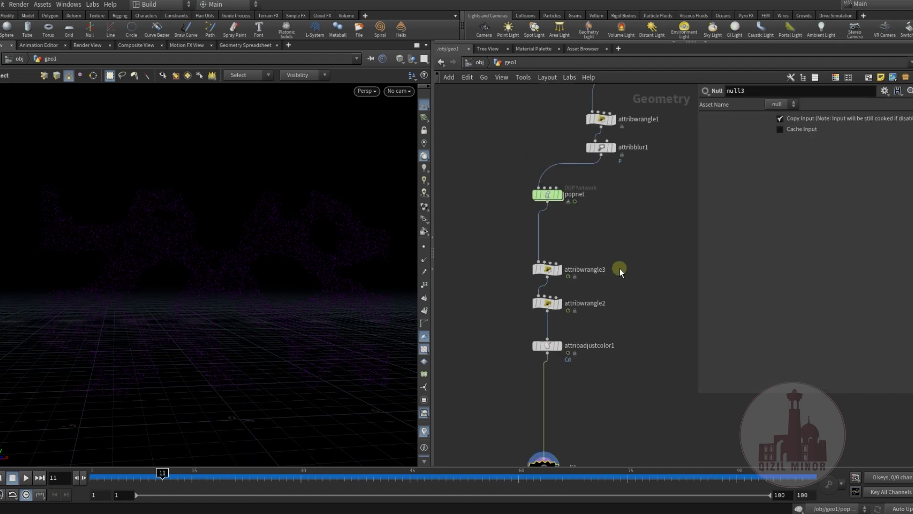
middle_drag(629, 216, 608, 338)
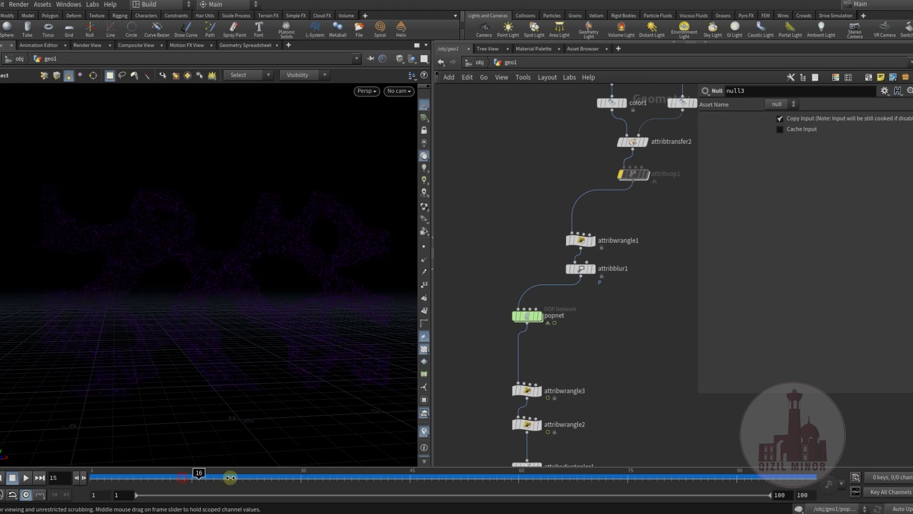
drag(525, 487, 666, 483)
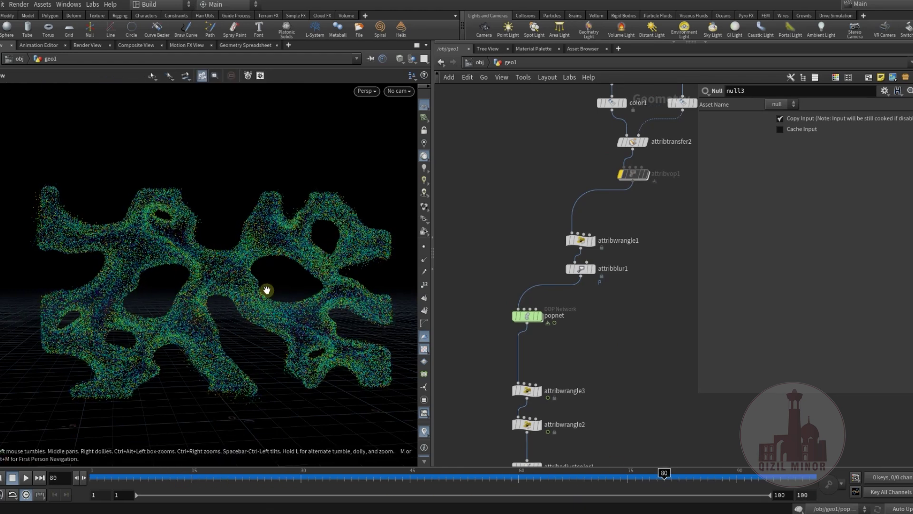
Examine the particles up close while scrubbing from the early frames to frame 59
alt+middle_drag(174, 256, 175, 316)
alt+right_drag(175, 315, 194, 243)
alt+drag(197, 290, 202, 262)
drag(184, 477, 198, 478)
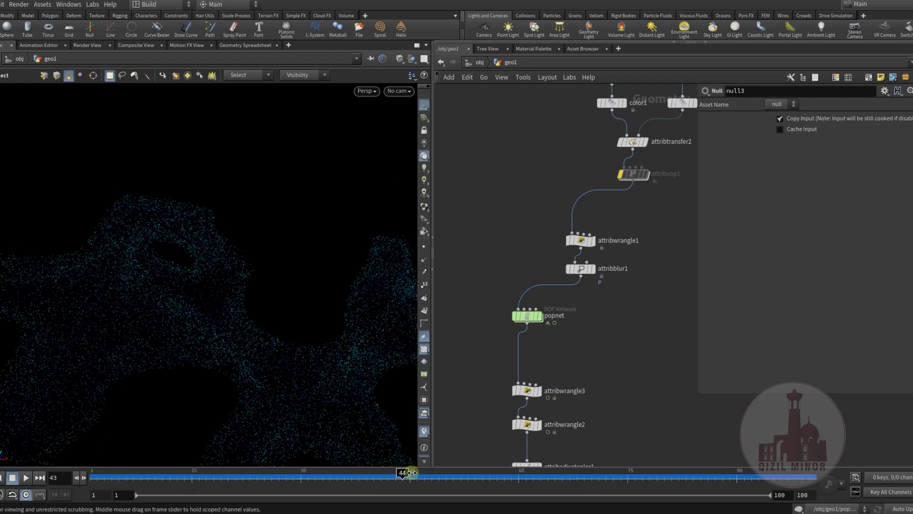
drag(412, 472, 511, 471)
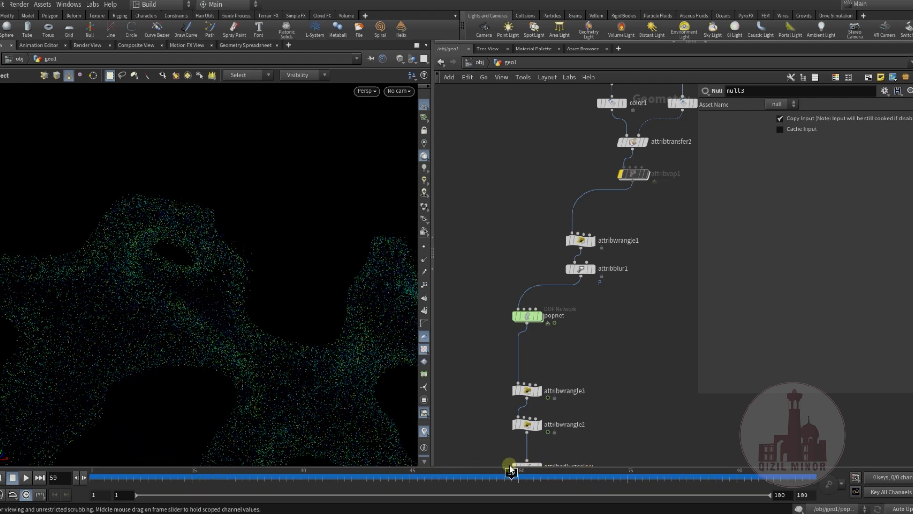
Re-enable the bypassed attribvop1 node and return the timeline to frame 1
middle_drag(632, 243, 575, 339)
middle_drag(621, 304, 606, 345)
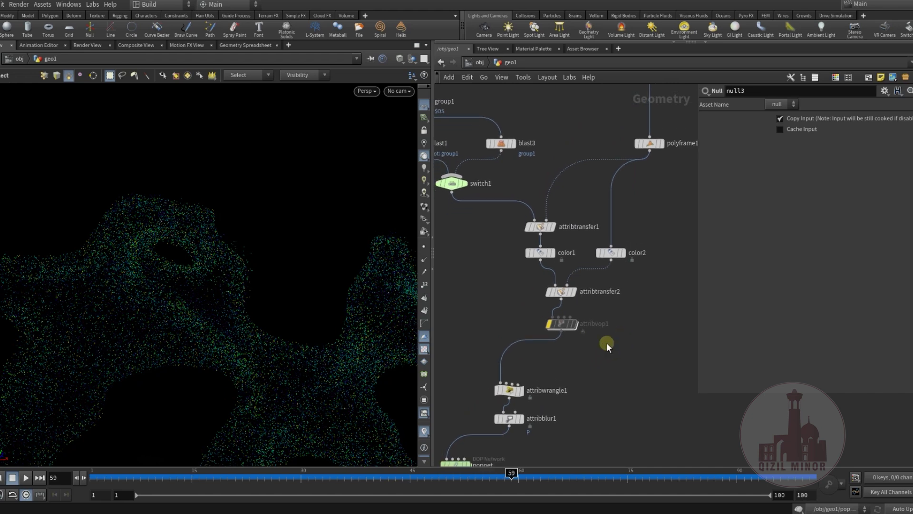
alt+drag(200, 290, 193, 299)
key(s)
key(Escape)
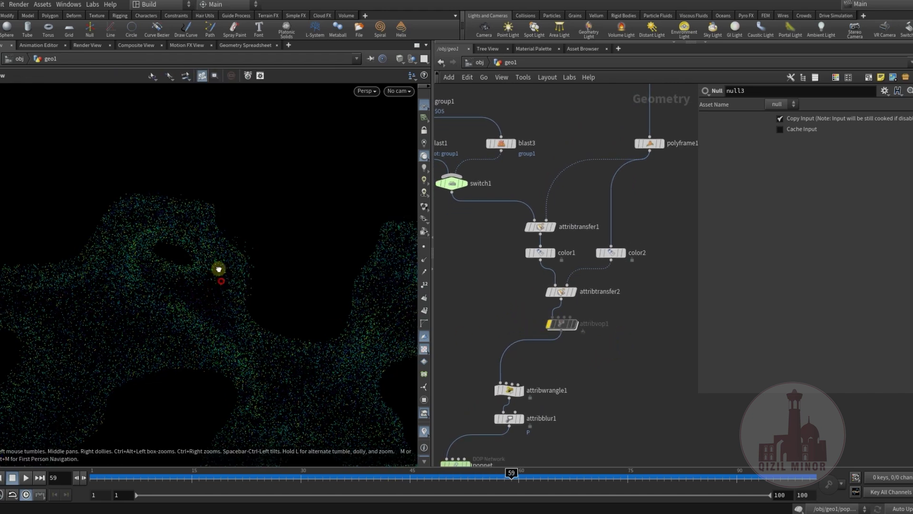
mouse_move(219, 267)
mouse_down()
mouse_move(200, 247)
mouse_move(124, 306)
mouse_move(176, 295)
mouse_move(242, 261)
mouse_move(201, 265)
mouse_up()
alt+drag(214, 300, 257, 319)
key(s)
scroll(601, 328, up, 3)
mouse_move(510, 305)
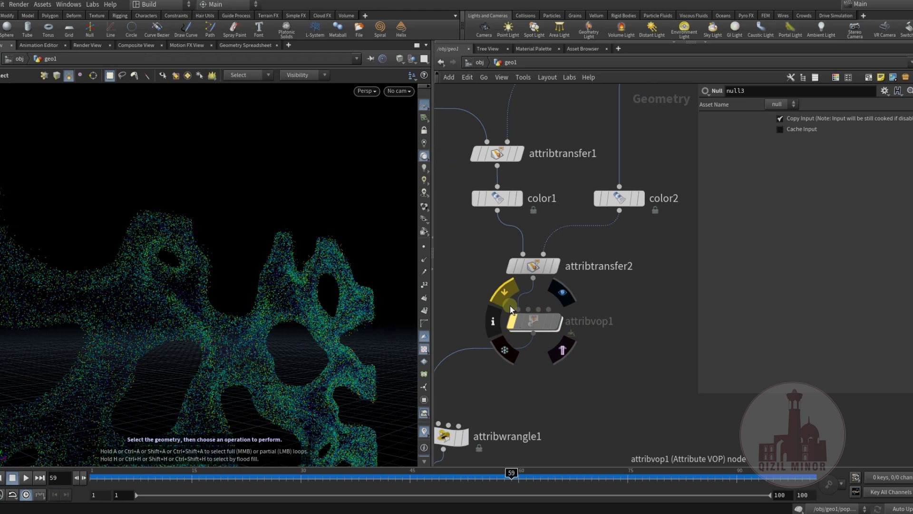
click(533, 325)
click(569, 360)
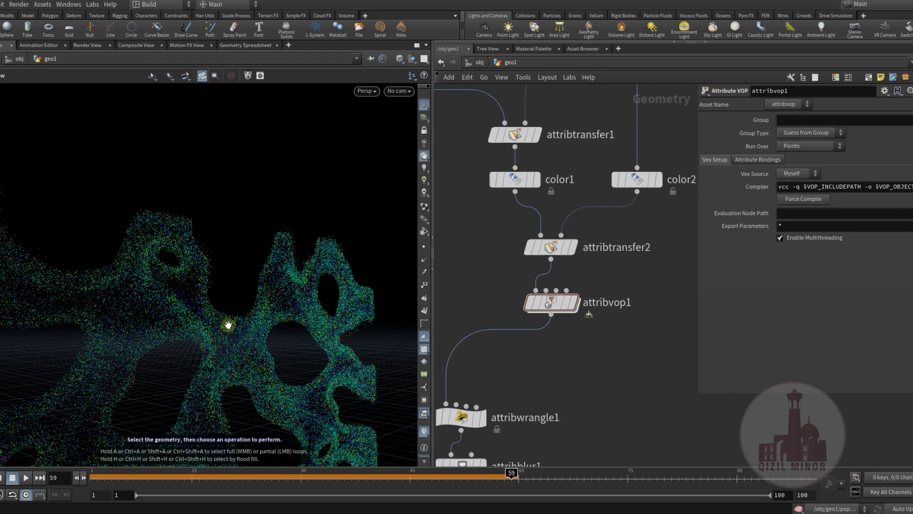
alt+drag(228, 325, 160, 451)
click(0, 478)
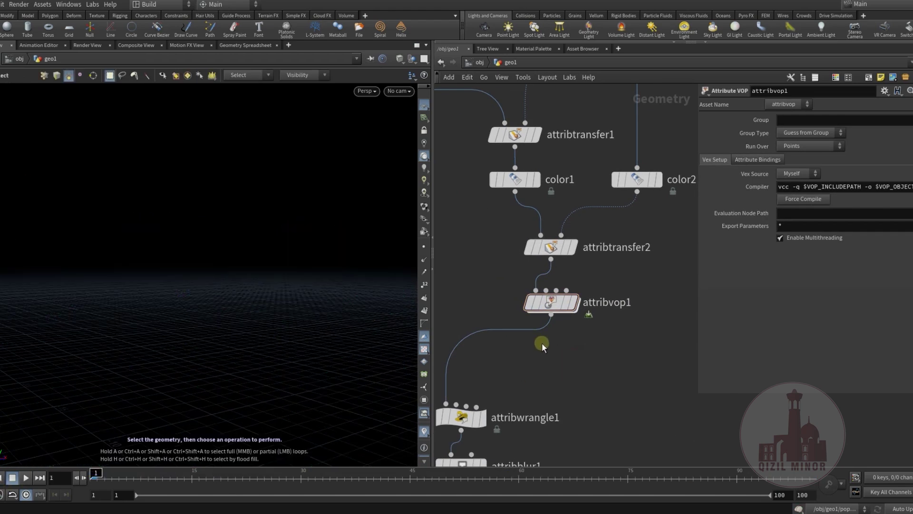
Display color1, color2 and attribtransfer2 in turn and examine how the red curve color transfers onto the black surface
middle_drag(542, 344, 579, 437)
click(573, 273)
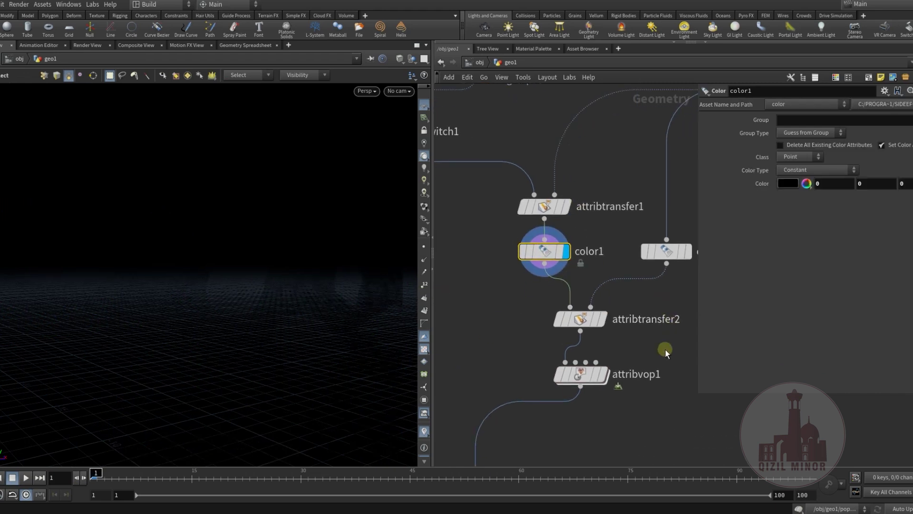
middle_drag(666, 350, 612, 378)
click(623, 283)
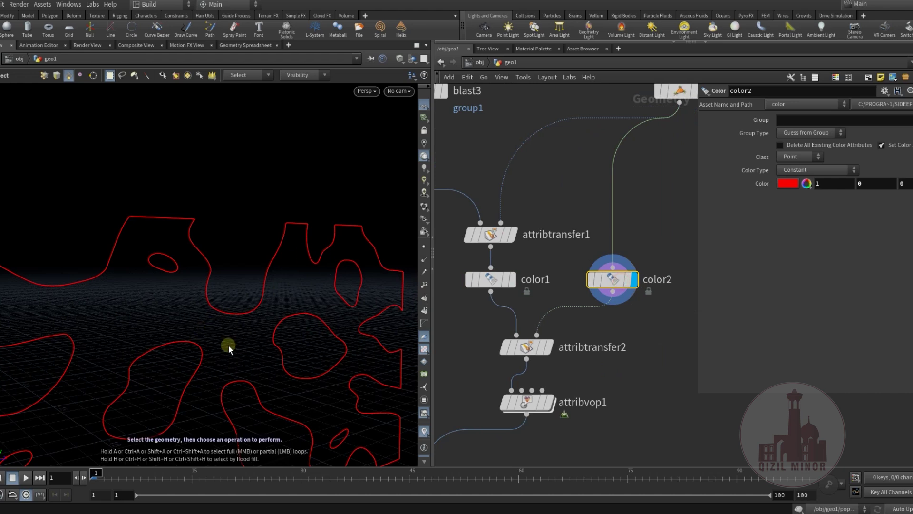
click(549, 345)
click(531, 349)
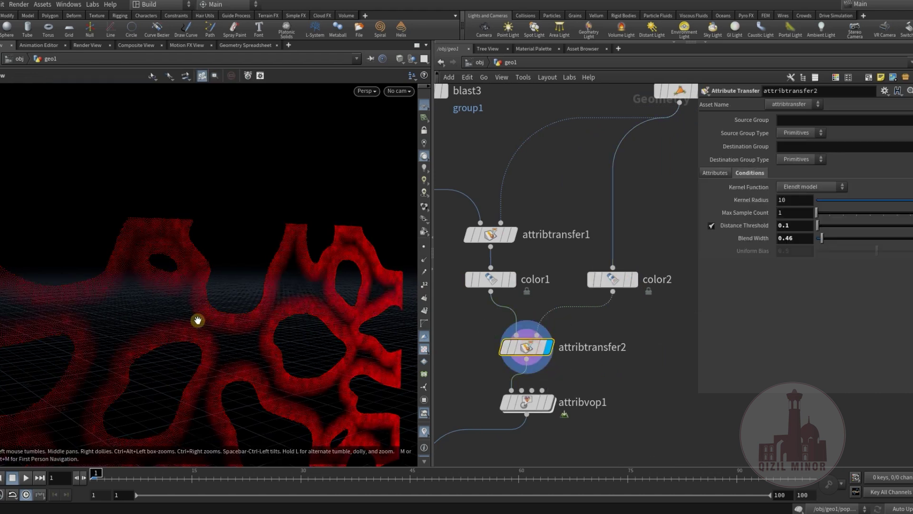
alt+drag(226, 292, 138, 240)
key(s)
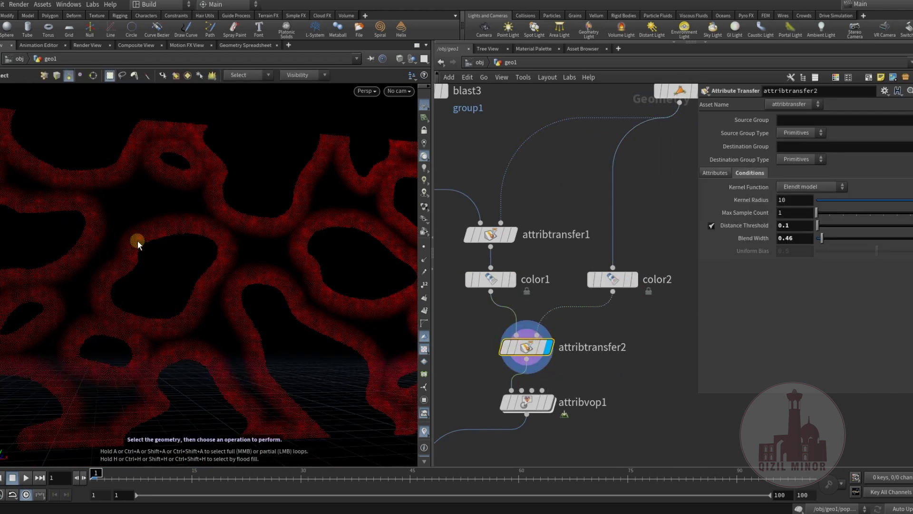
Go inside attribvop1, spread vectofloat1 and vectofloat2 apart, and examine how add1 combines position and color into floattovec1
middle_drag(611, 407, 643, 334)
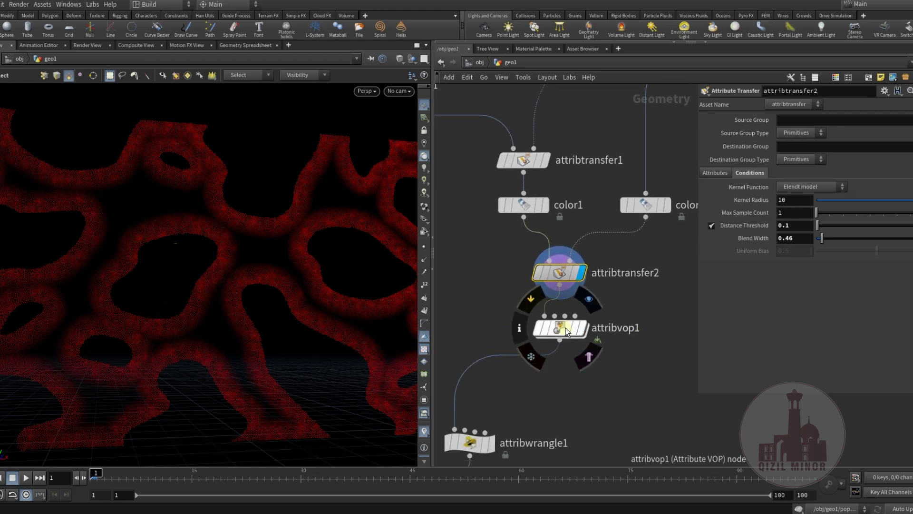
double_click(566, 327)
middle_drag(616, 383, 610, 335)
drag(522, 261, 521, 223)
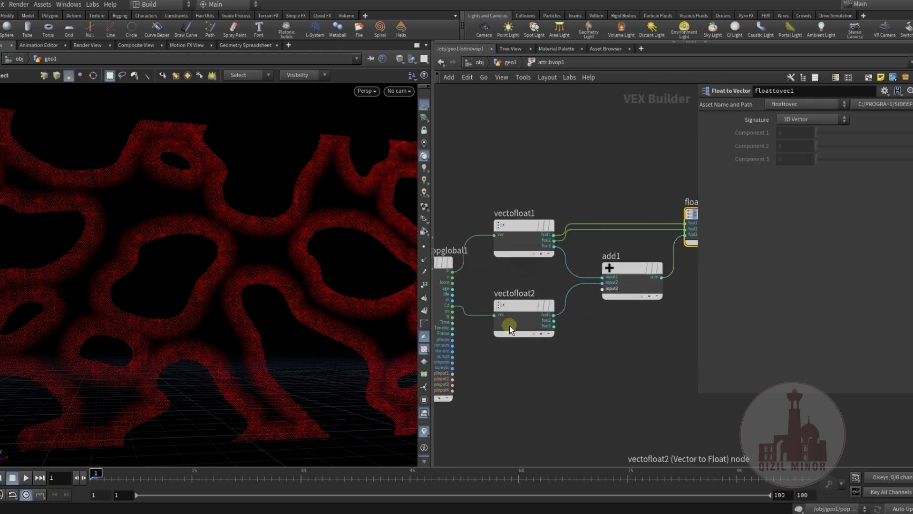
drag(519, 311, 525, 332)
middle_drag(606, 363, 525, 377)
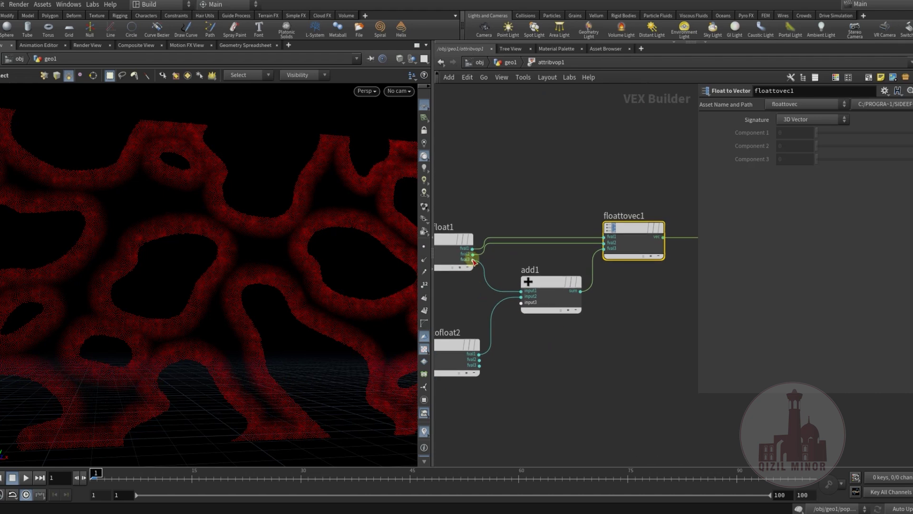
alt+drag(214, 252, 287, 330)
scroll(287, 294, down, 4)
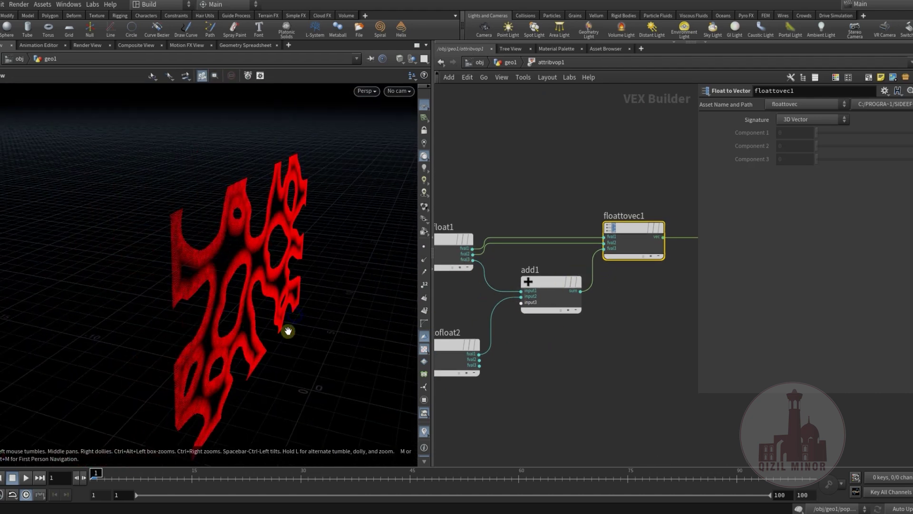
middle_drag(623, 359, 572, 391)
Return to geo1, display attribvop1, and examine its displaced surface from the side
click(507, 62)
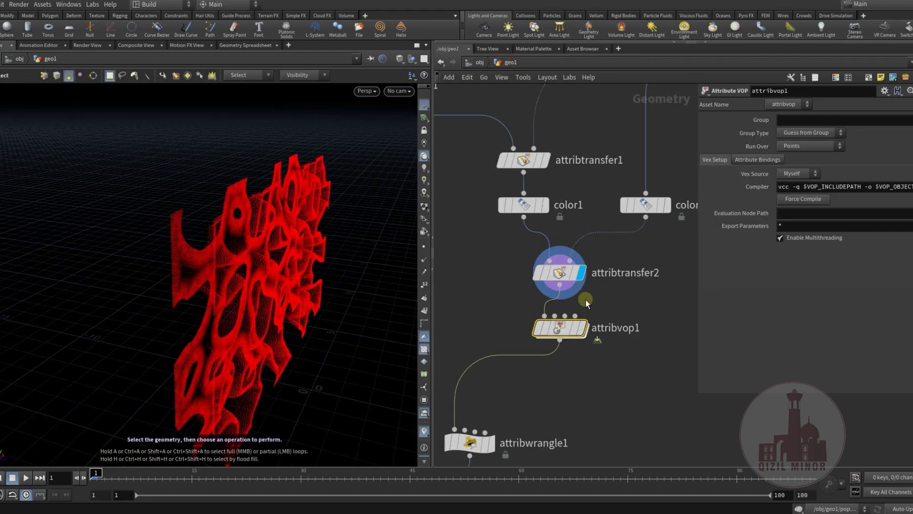
drag(331, 334, 266, 259)
scroll(589, 419, down, 1)
Display the null3 output again, play the simulation, and view the displaced particle flow from another angle
middle_drag(585, 412, 604, 252)
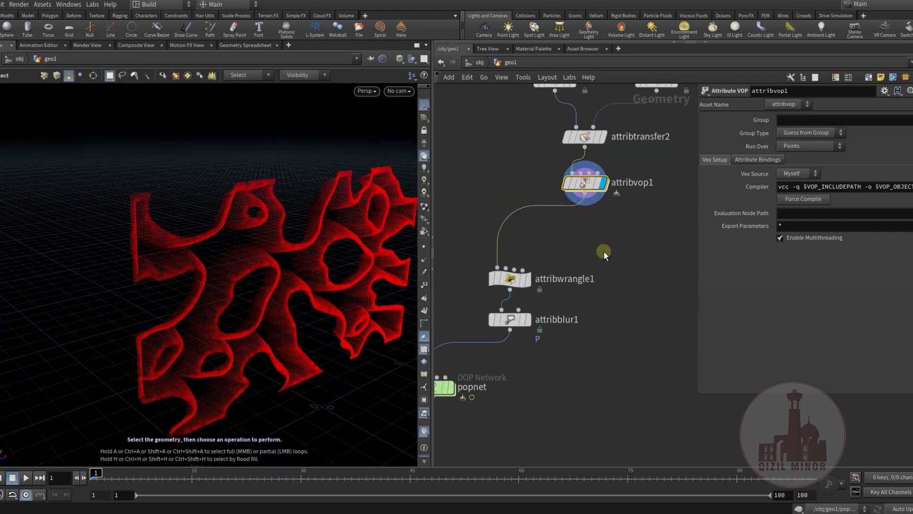
scroll(601, 256, down, 2)
middle_drag(551, 337, 591, 165)
scroll(538, 410, up, 2)
middle_drag(543, 419, 557, 339)
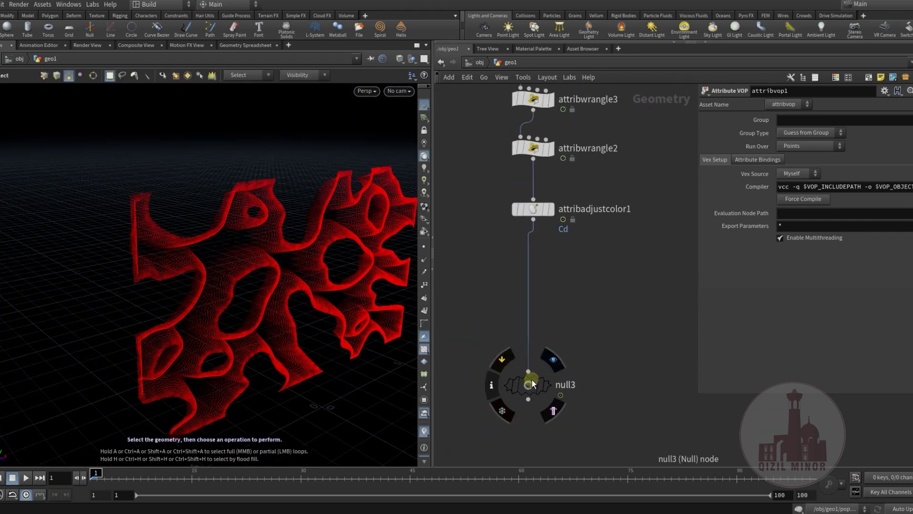
click(530, 390)
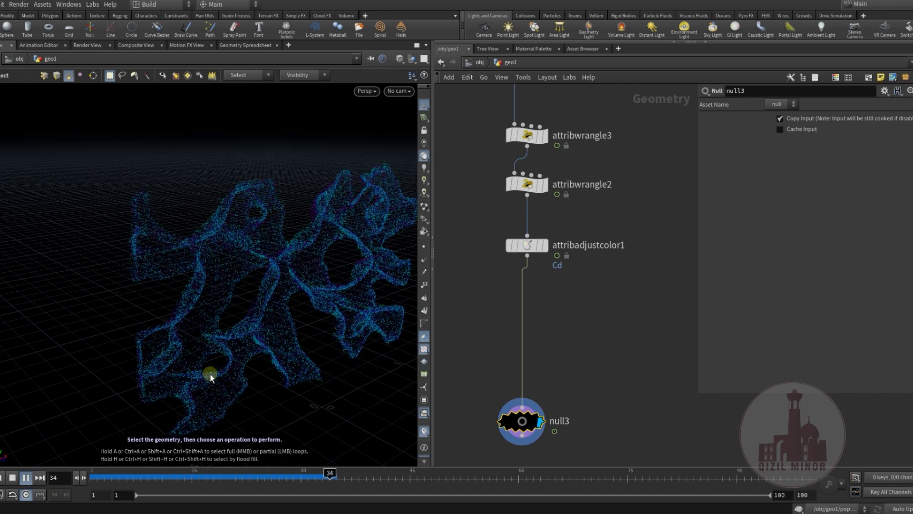
alt+drag(253, 295, 232, 318)
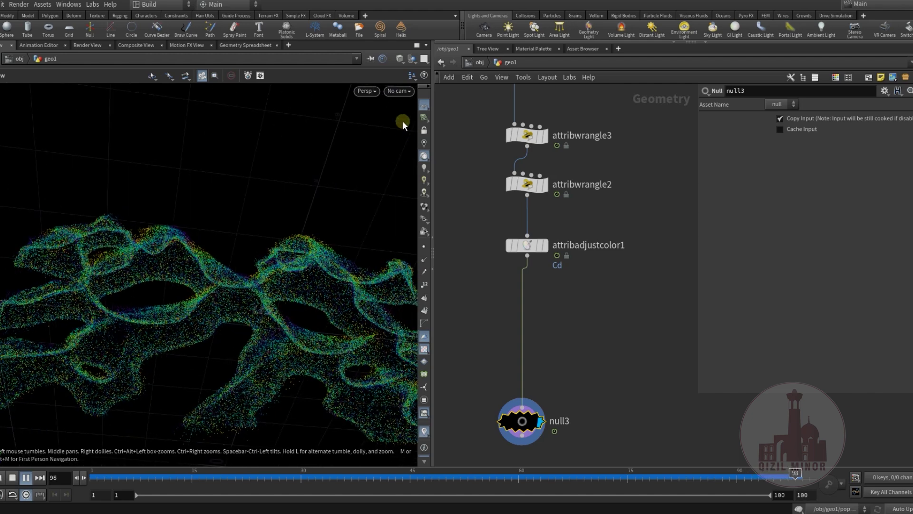
Hide the viewport's reference grid and examine the playing particle simulation from the front
click(422, 106)
alt+drag(265, 286, 246, 319)
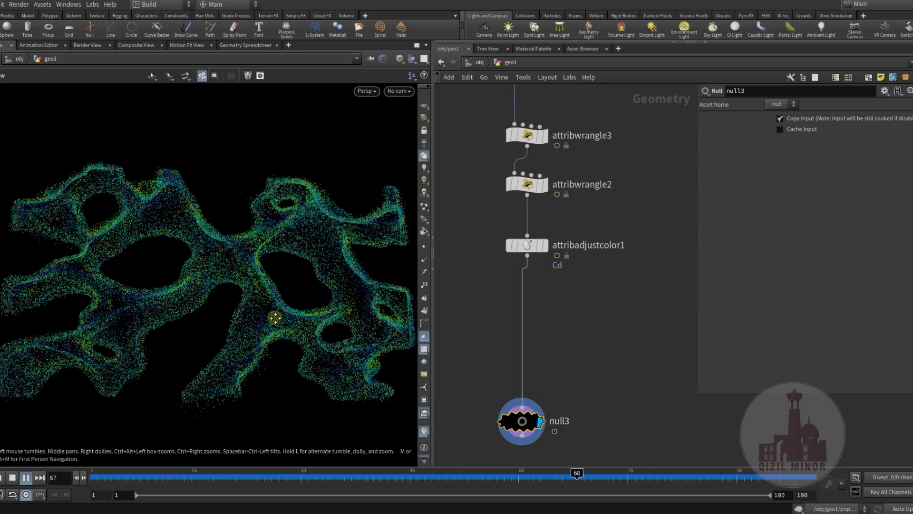
key(s)
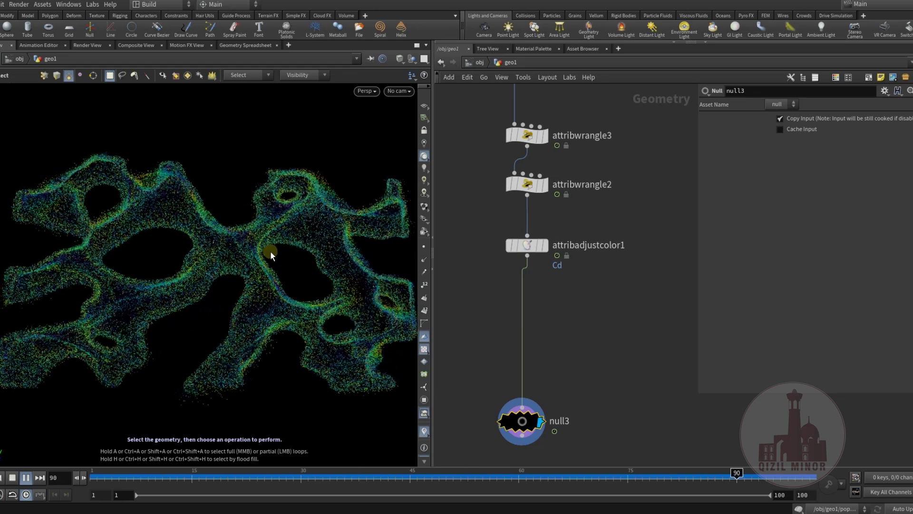
key(Escape)
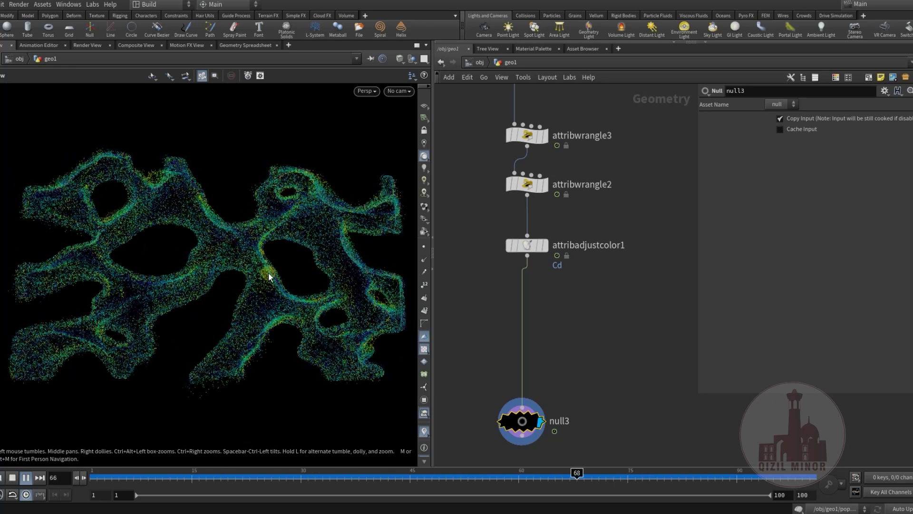
key(s)
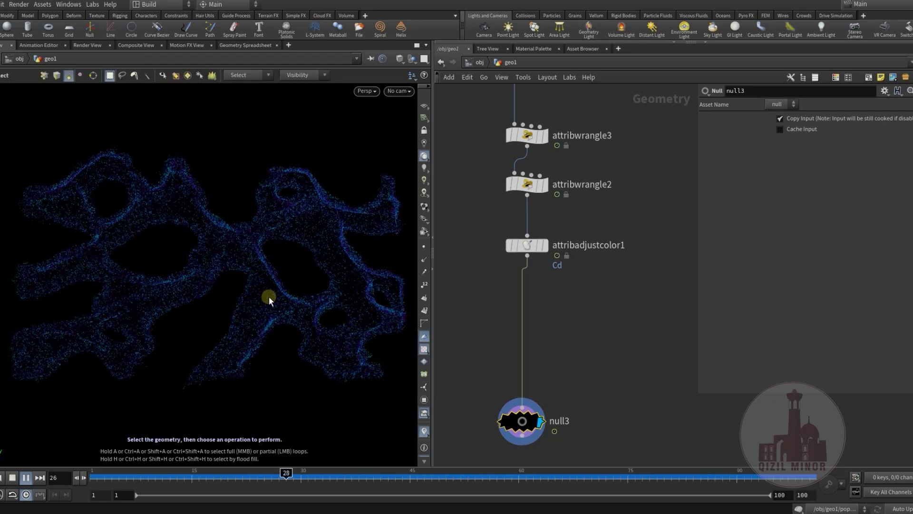